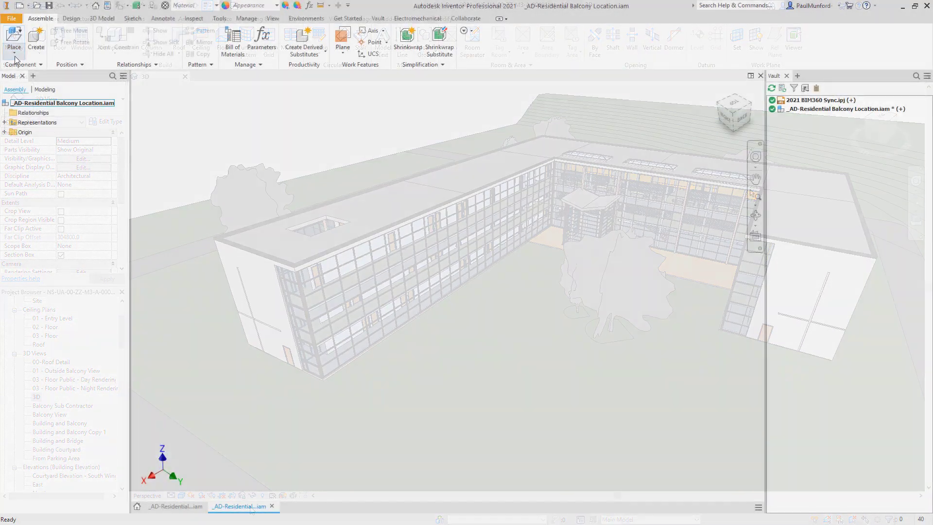
Step: Choose the Revit file NS-UA-00-ZZ-M3-A-00001.rvt in the ARCHITECTURE folder as an imported CAD component for the assembly
click(14, 53)
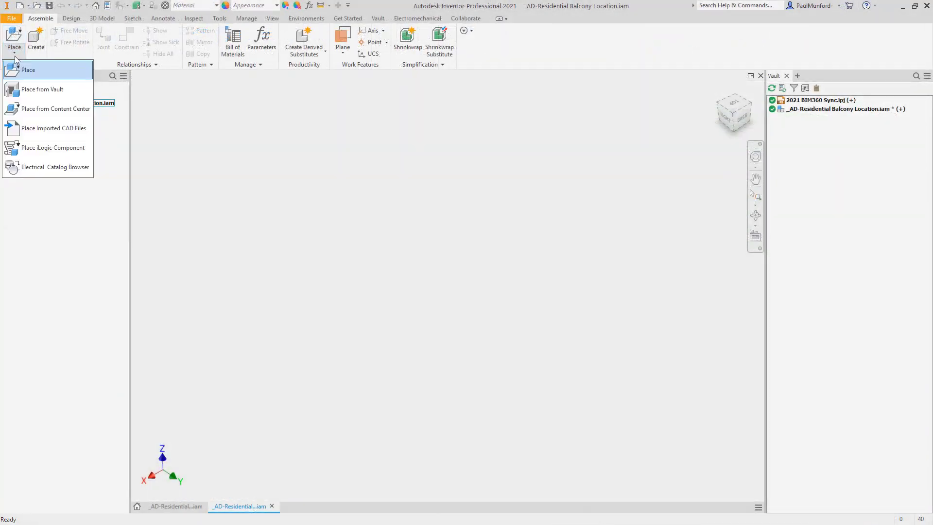
click(17, 128)
click(462, 219)
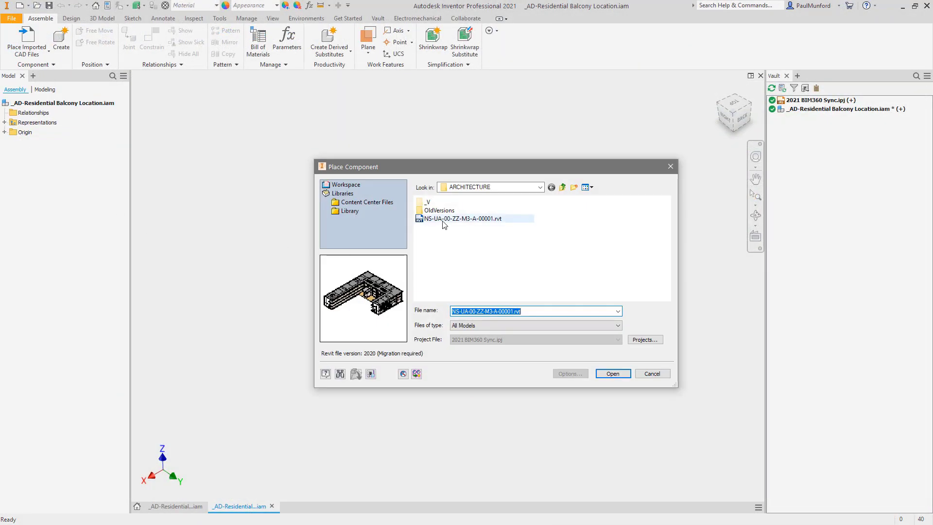
click(602, 375)
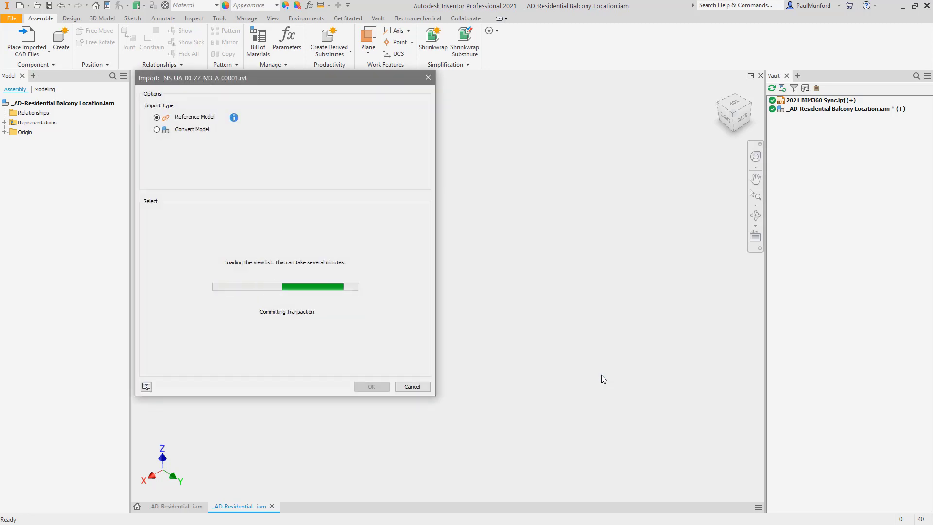
Step: Import the Balcony Sub Contractor 3D view as a reference model and place it grounded at the origin
click(259, 233)
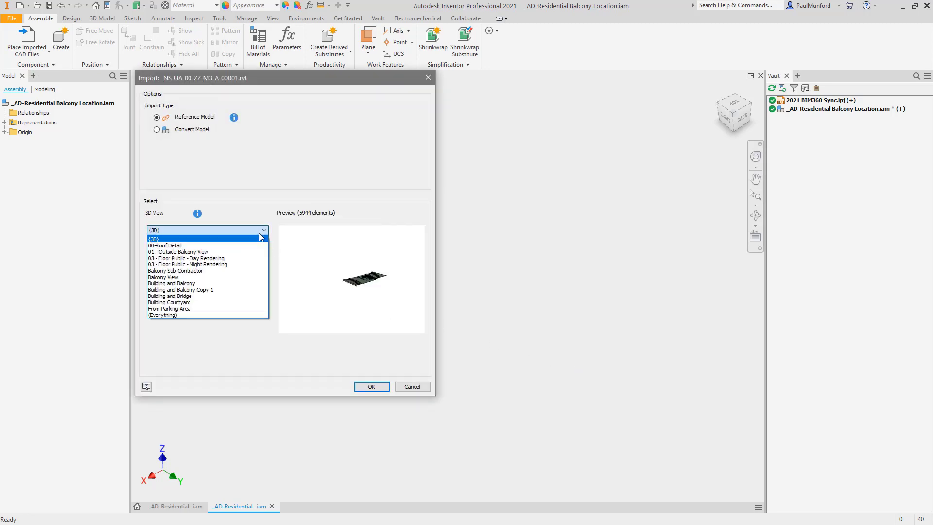
click(252, 269)
click(360, 387)
right_click(428, 268)
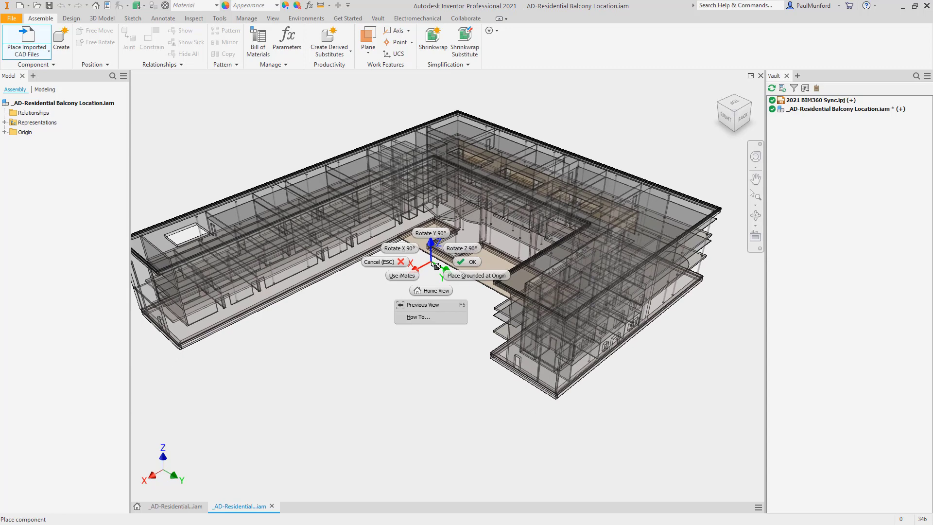
click(456, 275)
Step: Locate wall 139857 from the Exterior - Insulation on Masonry basic walls of the imported building in the graphics window
click(4, 152)
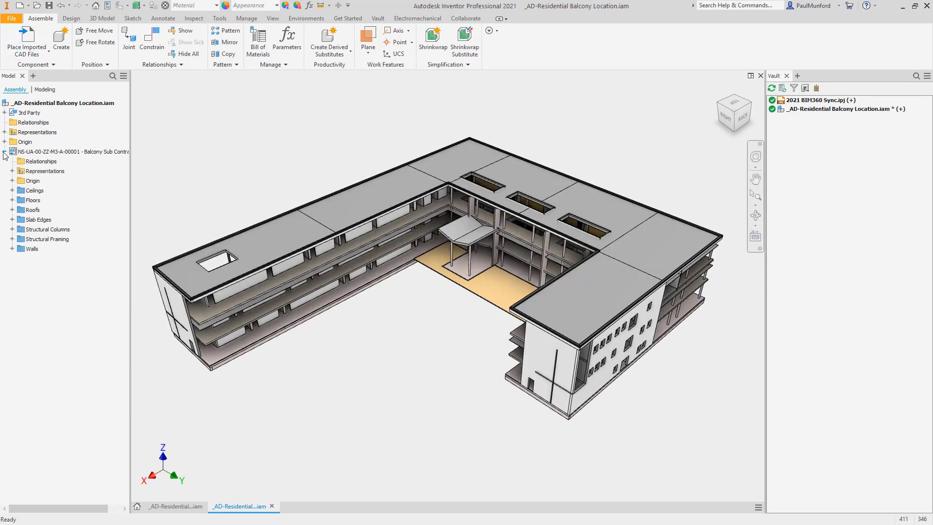
click(19, 258)
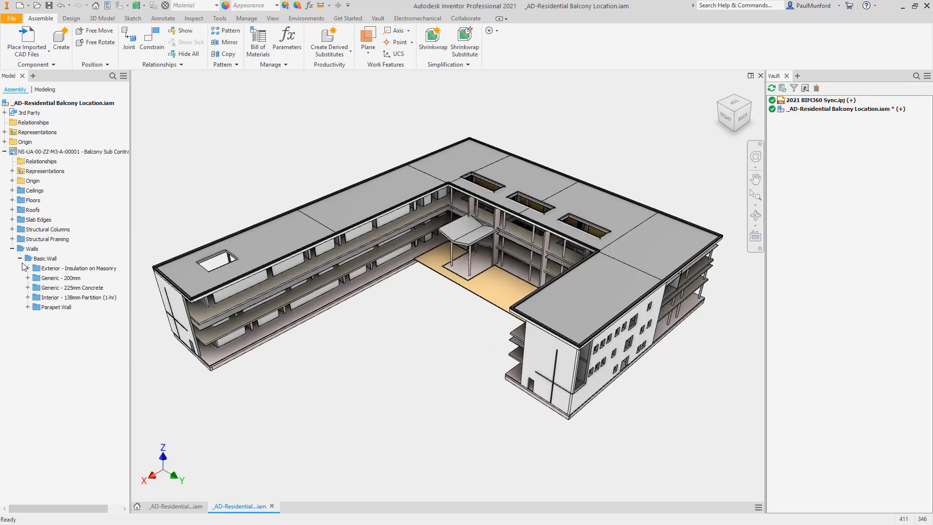
click(28, 268)
click(56, 287)
right_click(54, 287)
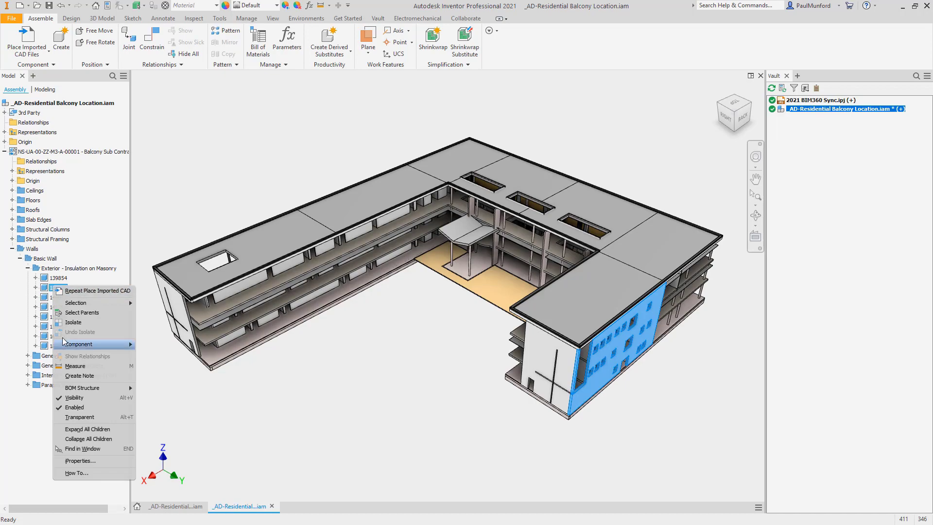
click(83, 449)
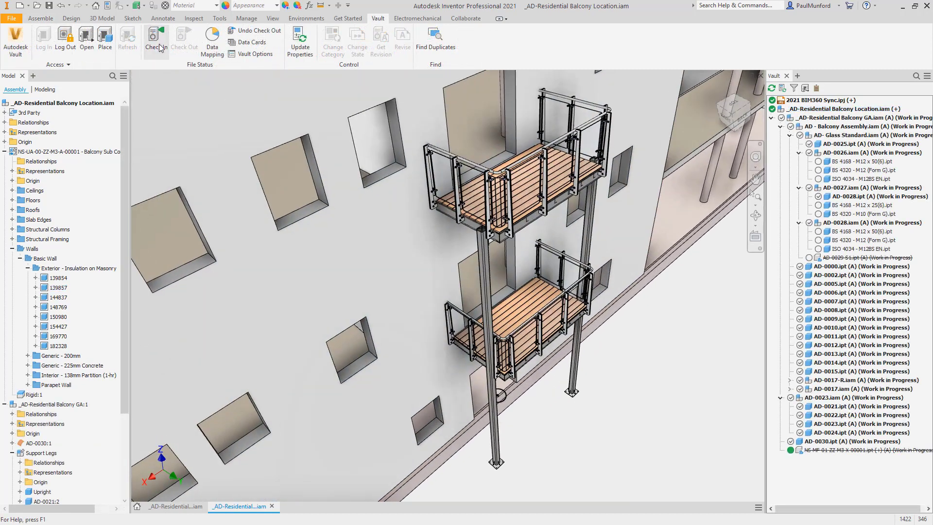
Step: Check the balcony location assembly and its files into the vault with a comment that the balcony has been checked
click(159, 42)
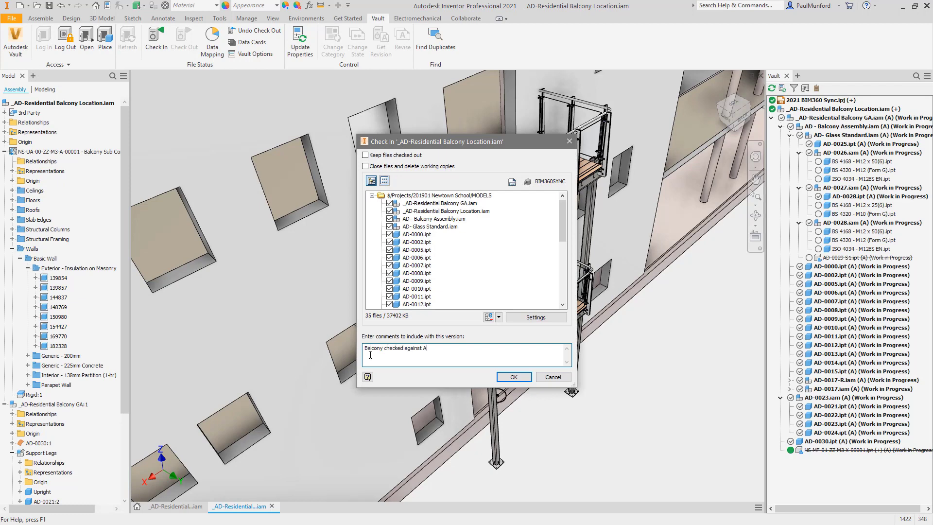
click(525, 378)
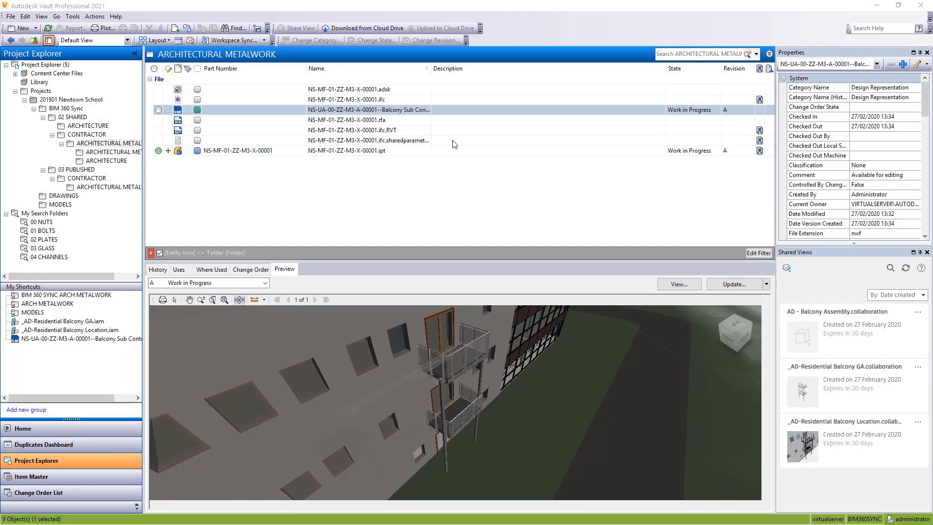
Step: In Autodesk Vault, create a shared view of NS-UA-00-ZZ-M3-A-00001--Balcony Sub Contractor and view it in the browser
right_click(453, 110)
click(467, 236)
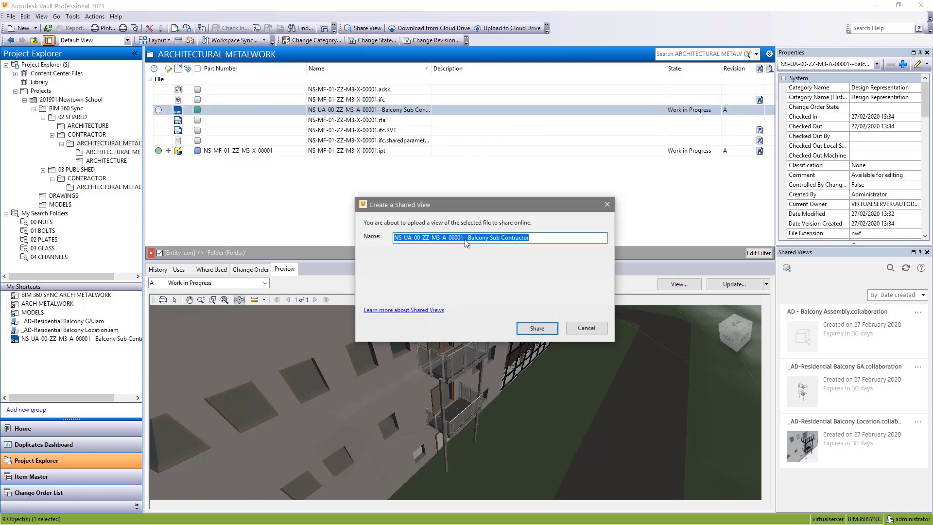
click(525, 326)
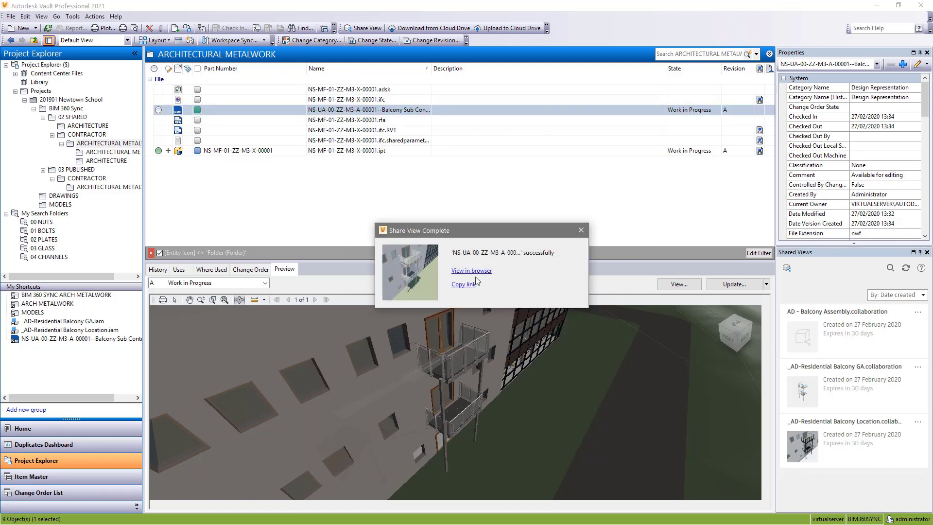
click(428, 273)
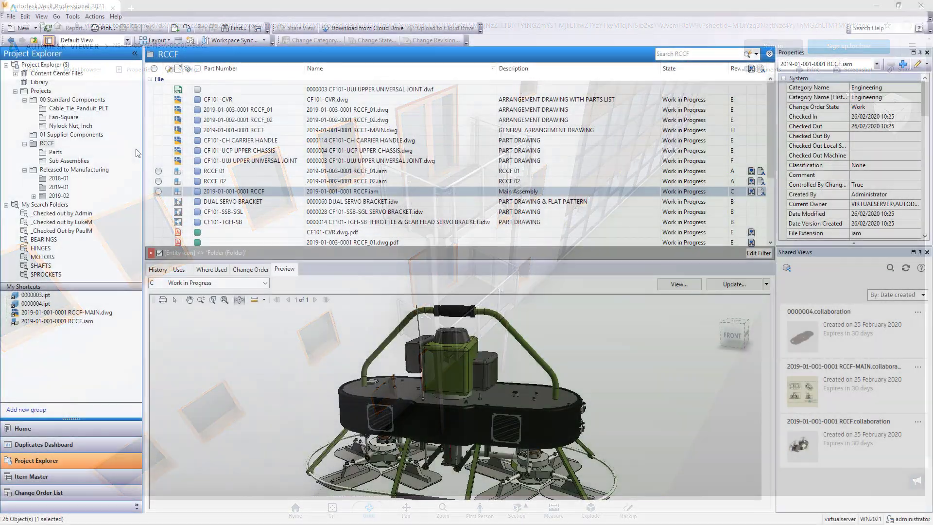
Step: Set the administrator background and status bar color to green in the global security settings
click(72, 16)
mouse_move(102, 86)
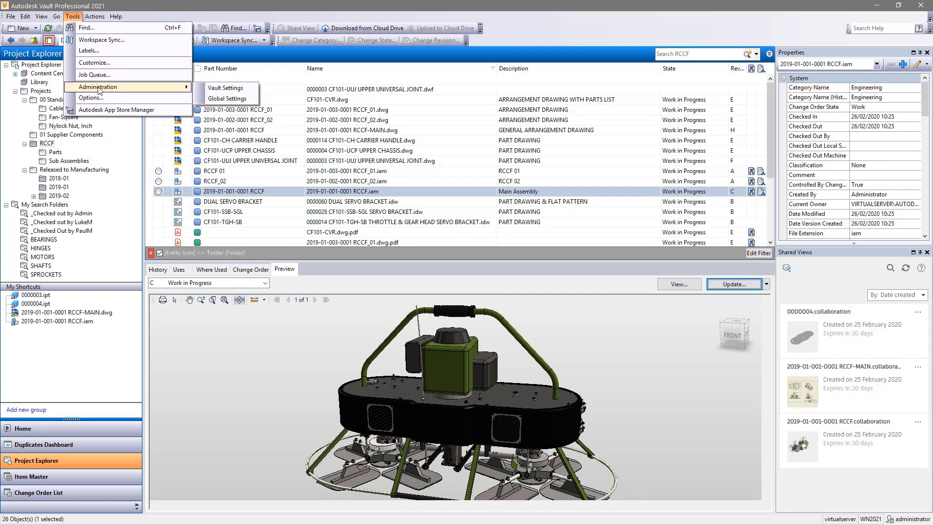
click(228, 99)
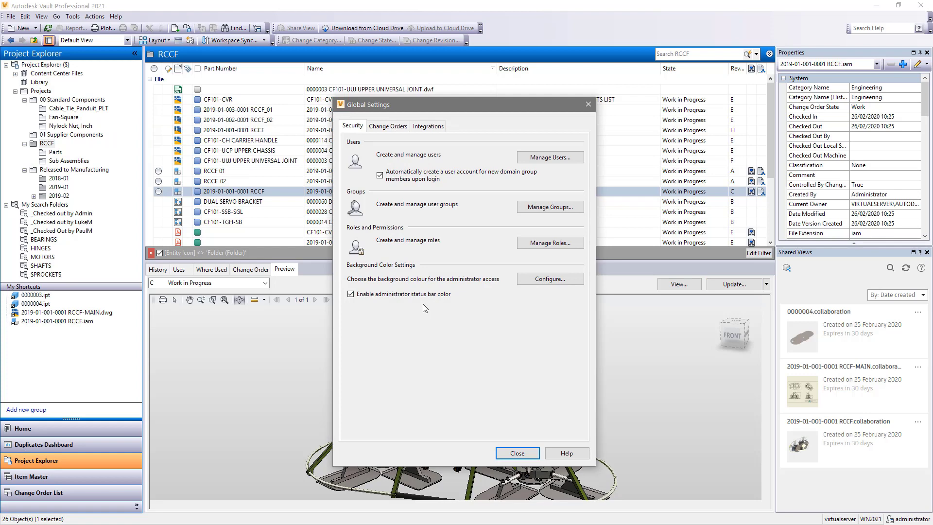
click(550, 278)
click(472, 274)
click(471, 274)
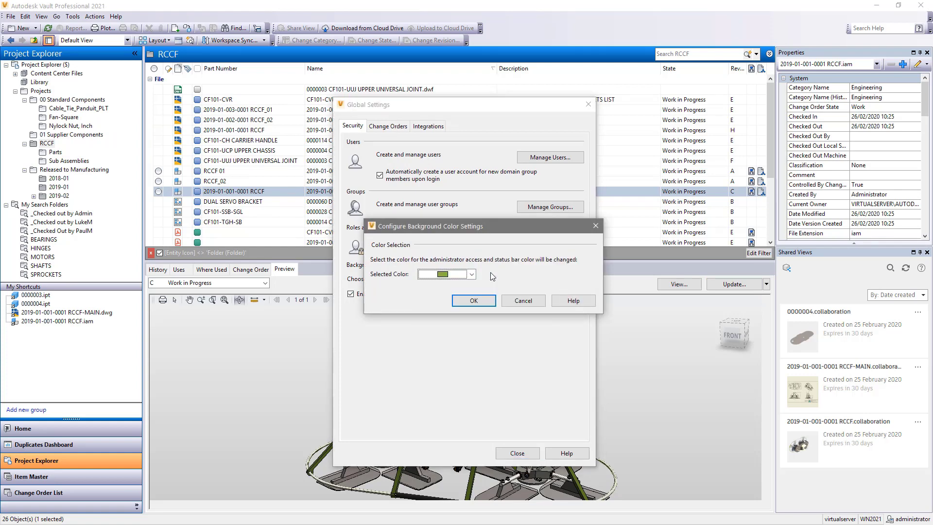
click(474, 300)
click(516, 453)
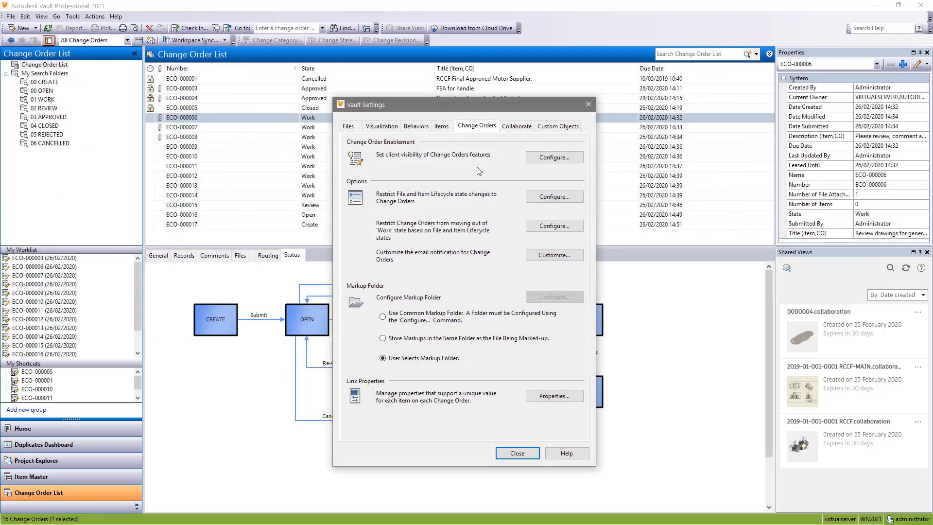
Step: Replace the opening line of the change order email template with "Hi! We need your help with this change order!"
click(531, 257)
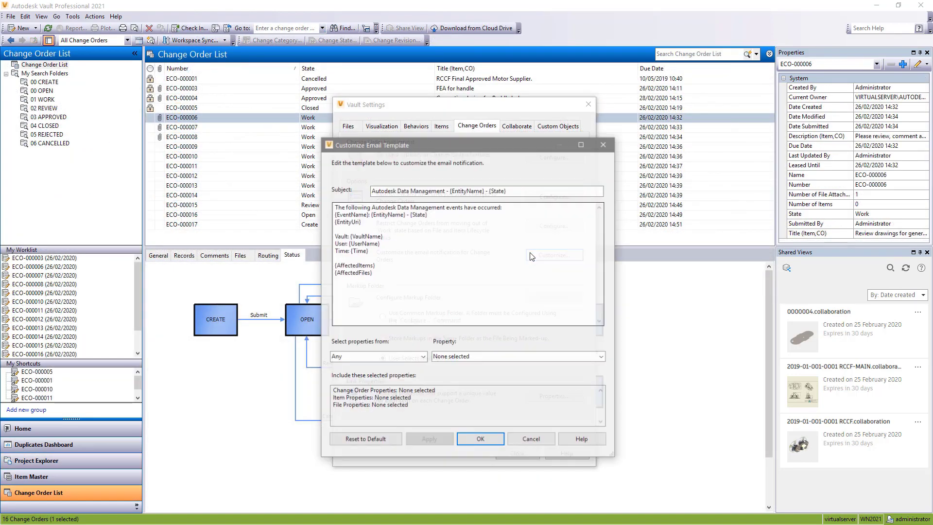
drag(503, 207, 335, 208)
text(Hi! We need your help with this change order!)
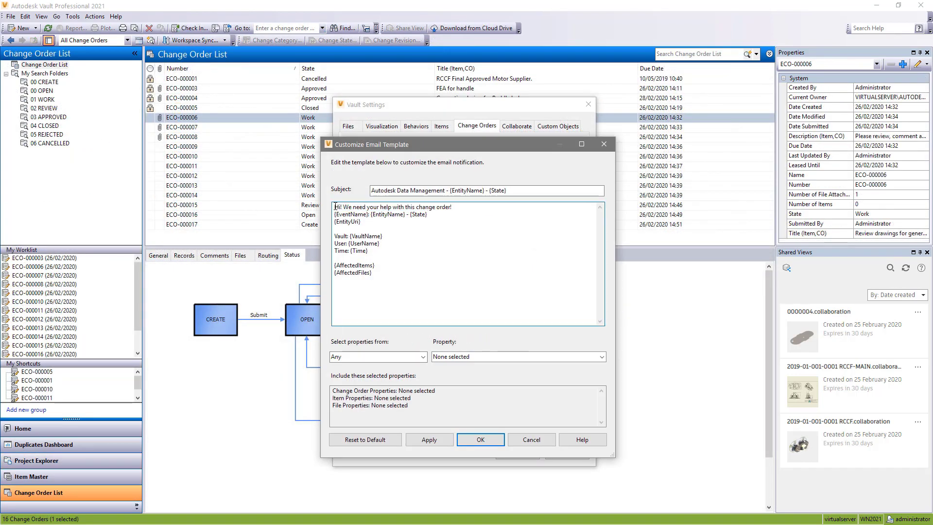
Step: Select properties from Change Order to include in the notification email template
click(423, 357)
click(369, 373)
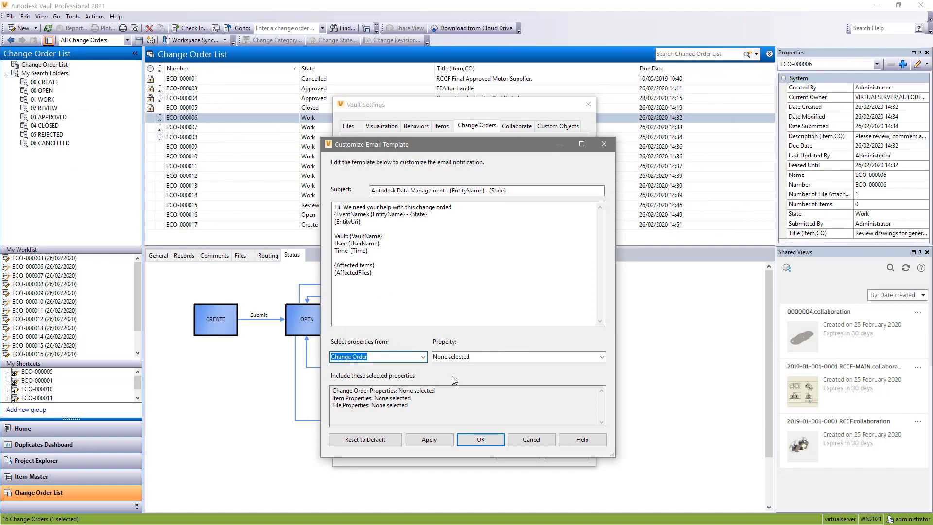
click(602, 356)
click(451, 181)
click(451, 191)
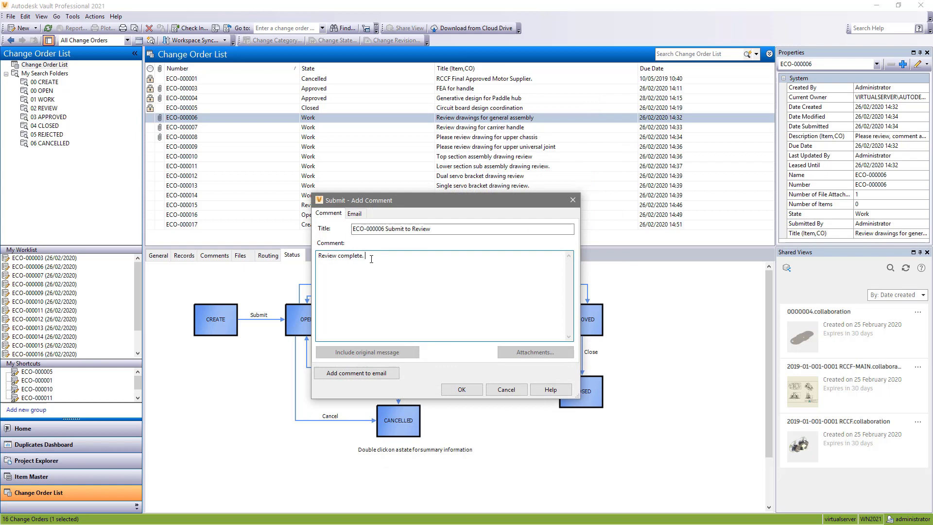
Step: Add the "Review complete." comment to the email for submitting ECO-000006 to review and check the message text
click(356, 372)
scroll(573, 293, down, 2)
drag(573, 293, 571, 313)
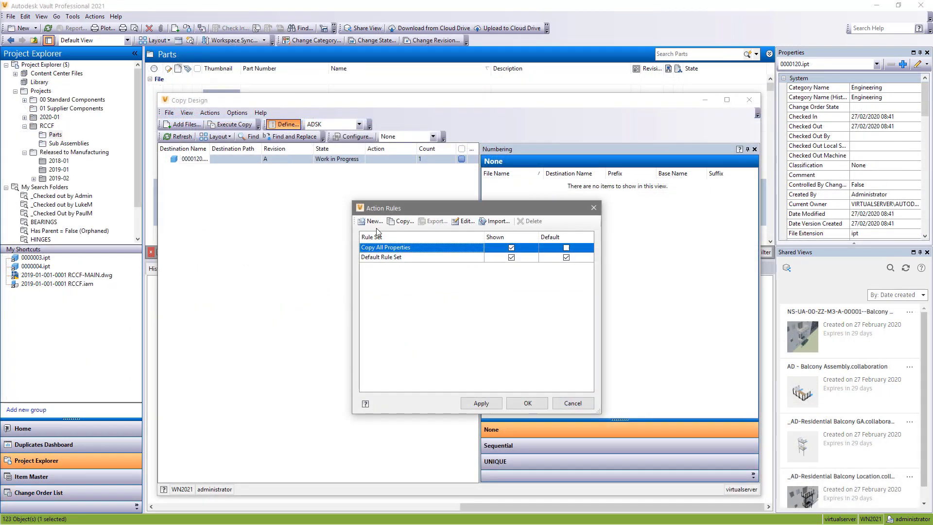
Step: Create a Copy Design action rule set named ADSK containing a rule named Original Part Number
click(376, 226)
click(321, 109)
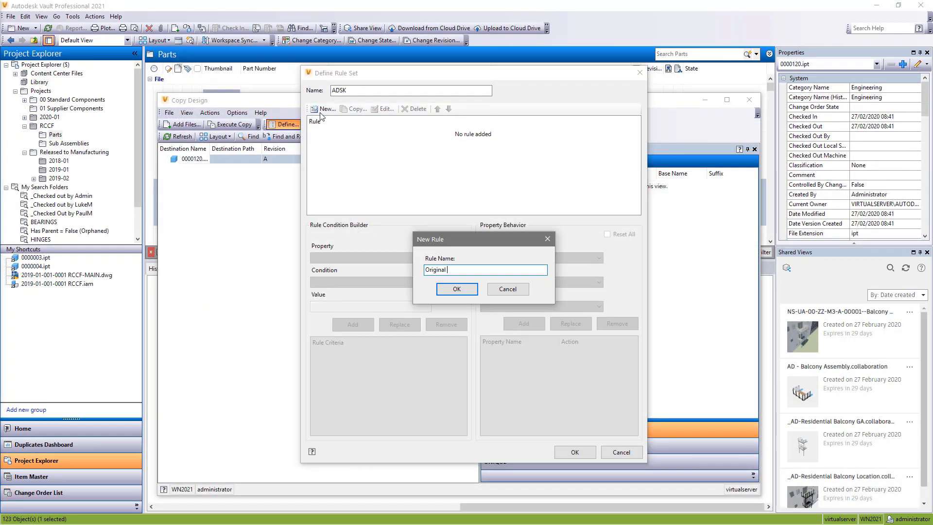
text(Original Part Number)
click(442, 291)
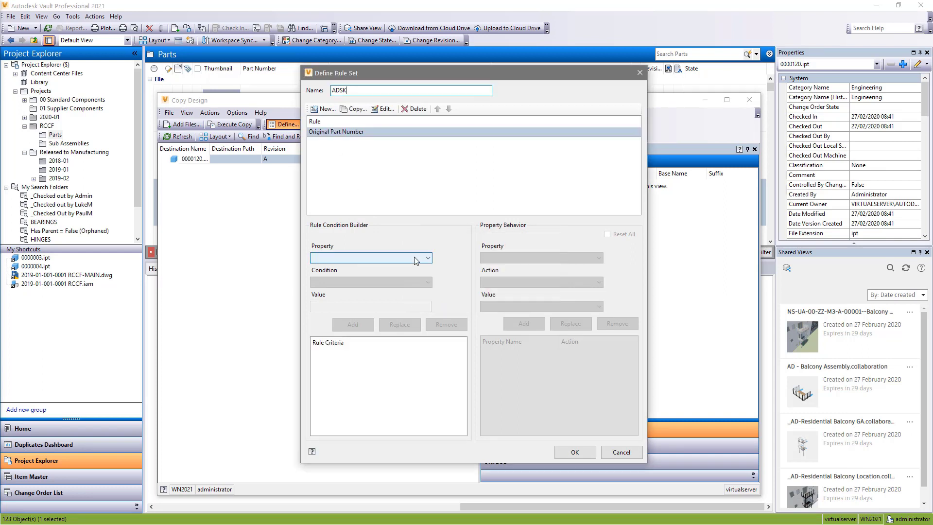
Step: Add the criterion File Extension is ipt to the Original Part Number rule
click(426, 258)
scroll(394, 340, down, 5)
click(393, 349)
click(371, 283)
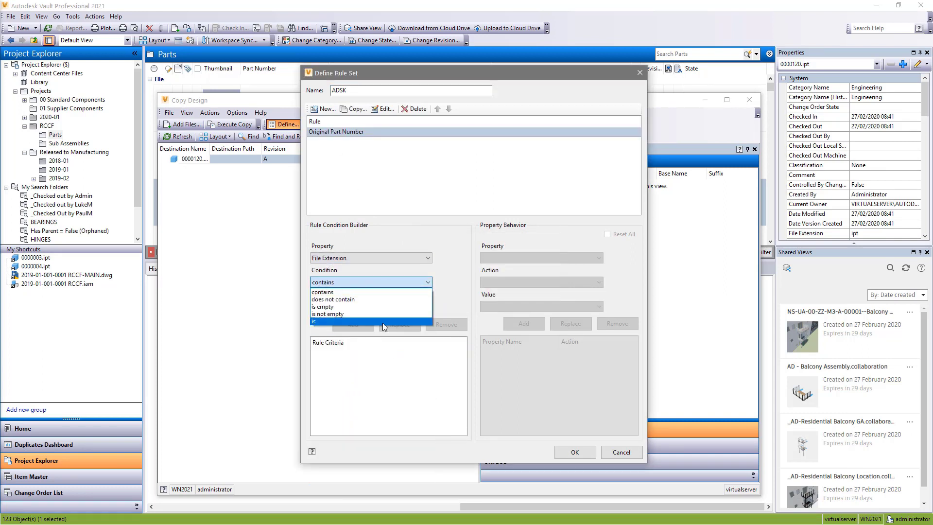
click(383, 323)
click(370, 306)
text(ipt)
click(353, 324)
Step: Add a second File Extension criterion with the value iam to the Original Part Number rule
double_click(369, 306)
text(iam)
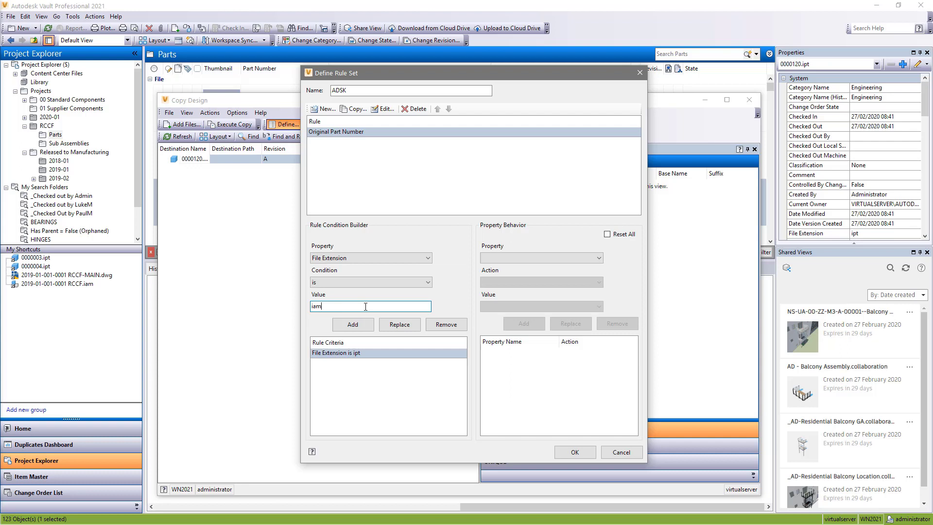
click(353, 324)
click(353, 325)
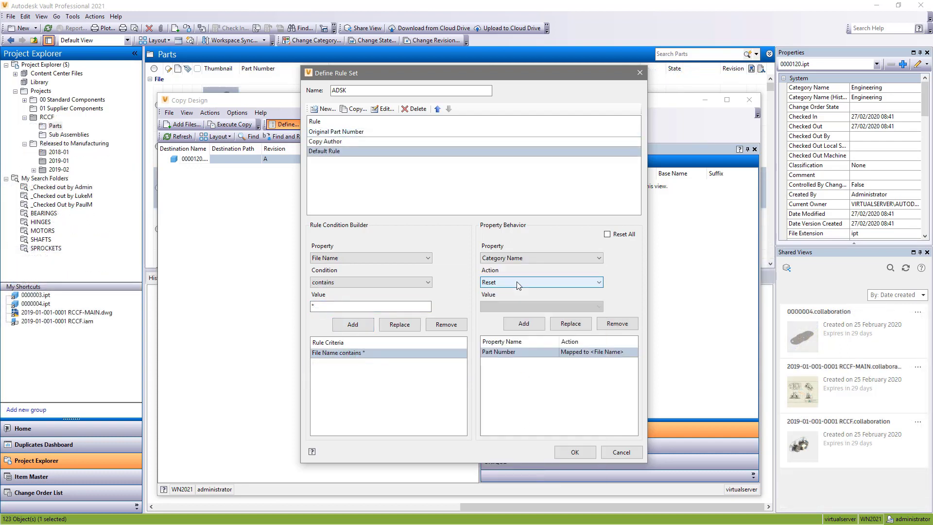
Step: Add a Reset action for Category Name to the Default Rule, and make ADSK a shown and default rule set
click(527, 324)
click(569, 452)
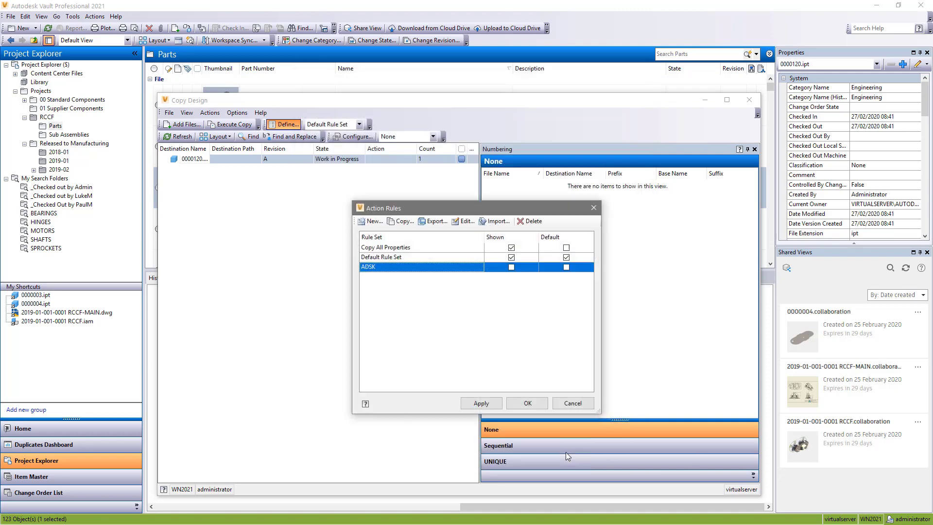
click(512, 268)
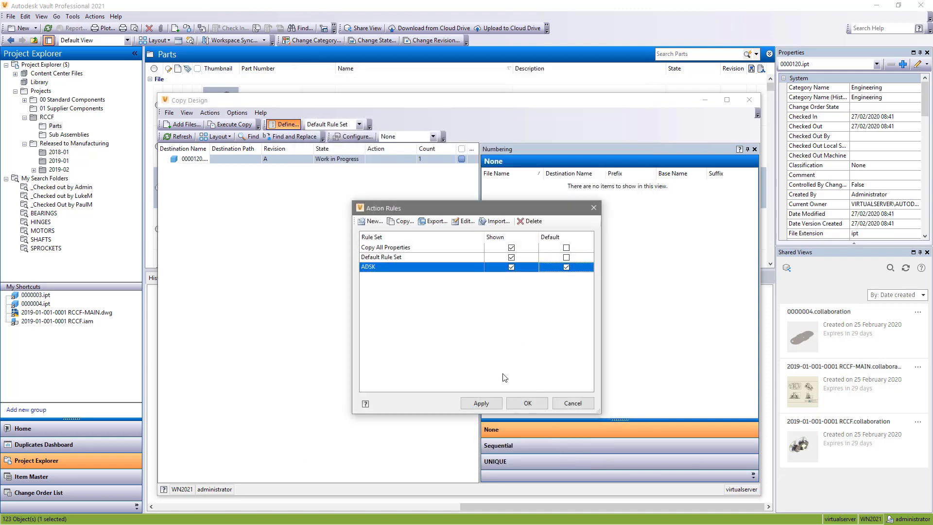
click(528, 403)
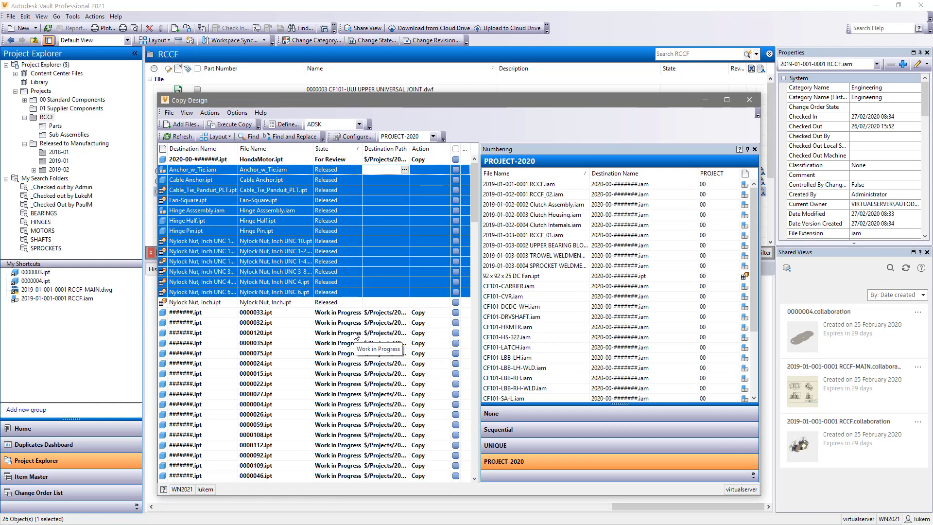
Step: Execute the design copy of the main RCCF assembly with the ADSK rule set and PROJECT-2020 numbering
click(229, 151)
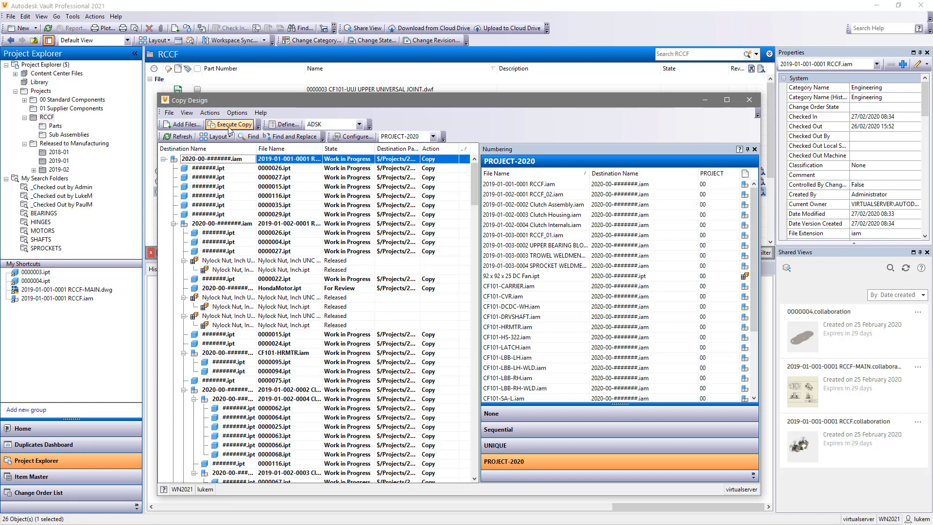
click(229, 127)
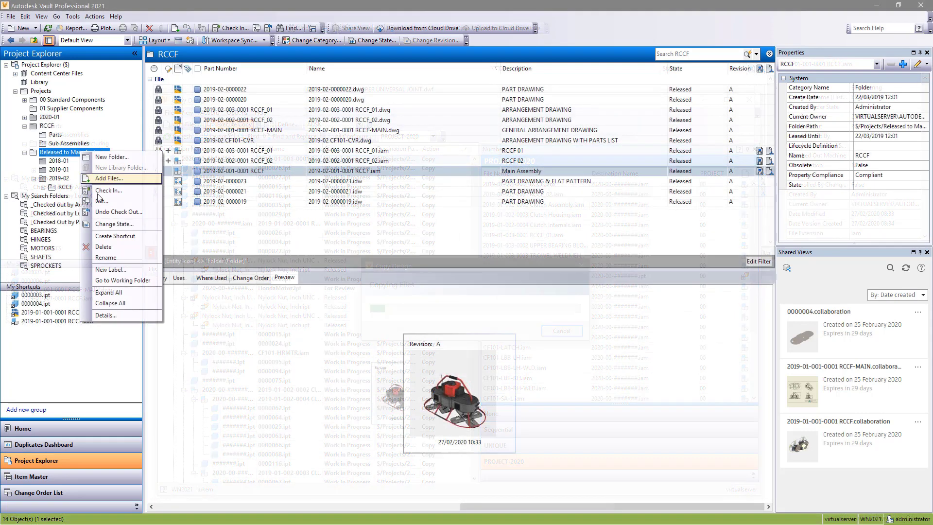
Step: Turn on the security override for the Released to Manufacturing folder in its details
click(106, 315)
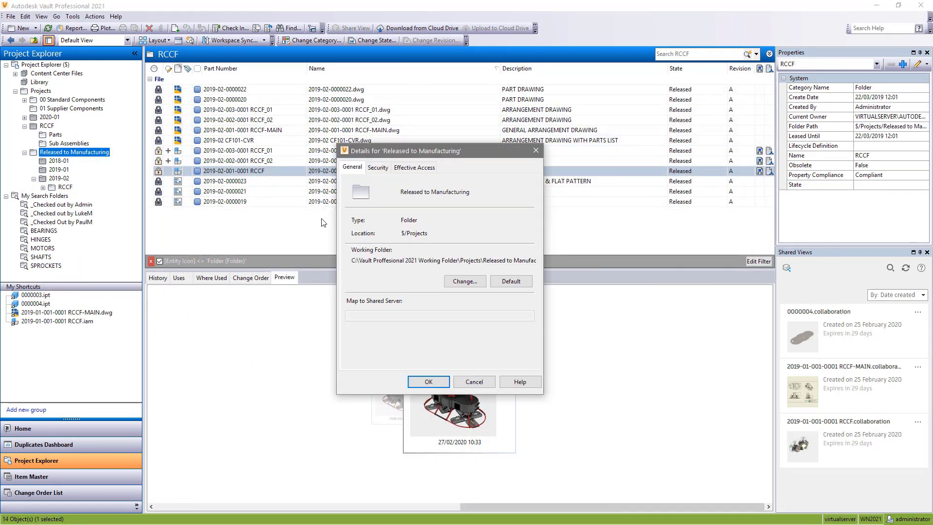
click(378, 167)
click(352, 210)
Step: Add the Engineering, Manufacturing and Project Management groups to the folder's security permissions
click(398, 237)
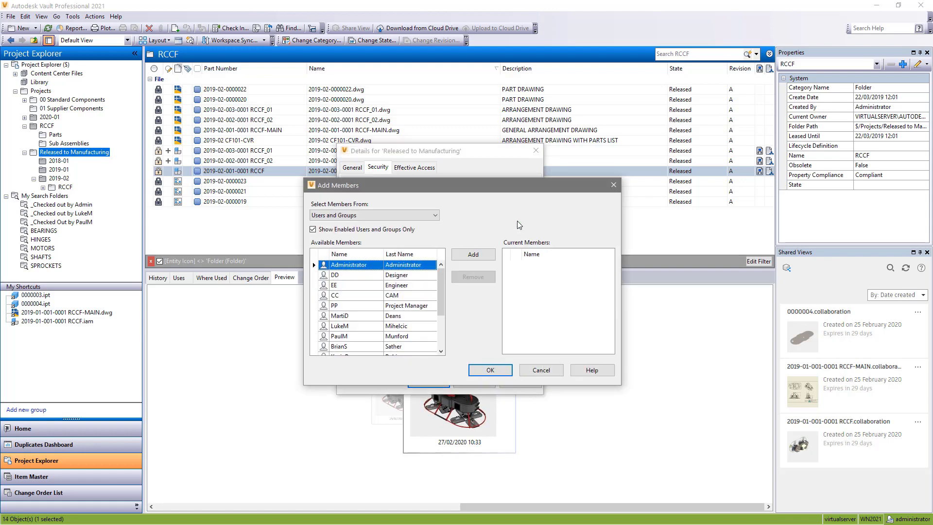
click(374, 215)
click(340, 241)
click(346, 275)
shift+click(358, 296)
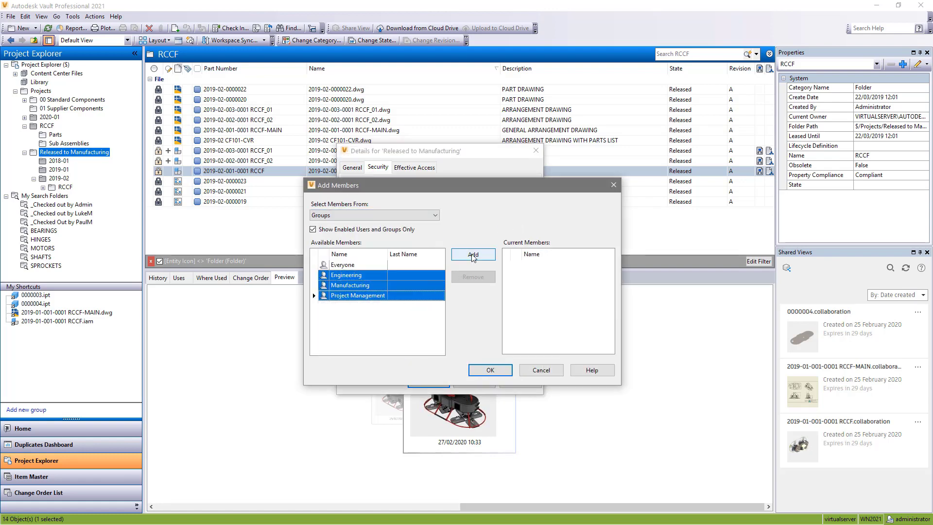
click(473, 255)
click(476, 370)
Step: Set the Engineering group's permissions to Allow for Modify, Deny for Delete and Allow for Download
click(468, 249)
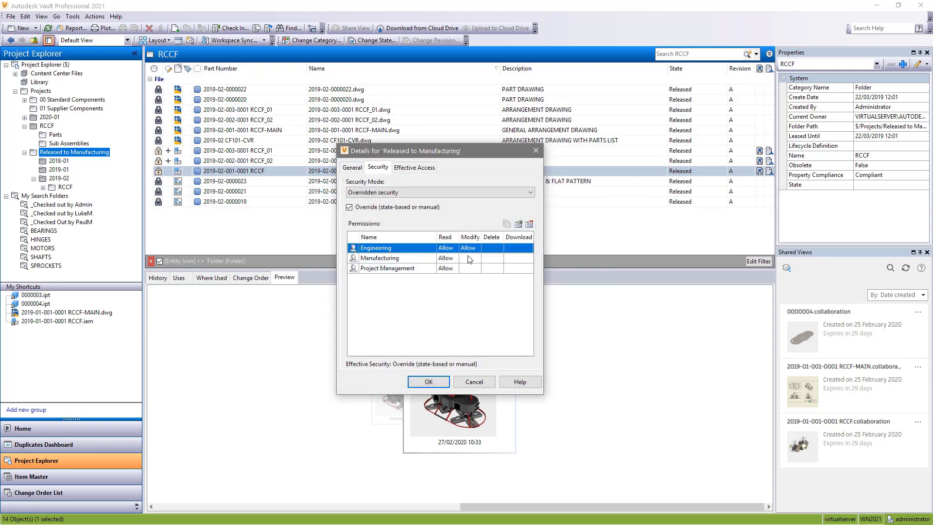
click(492, 248)
click(490, 265)
click(519, 248)
click(514, 257)
Step: Set the Manufacturing group's permissions to Deny for Modify and Delete, and Allow for Download
click(470, 258)
click(468, 276)
click(491, 258)
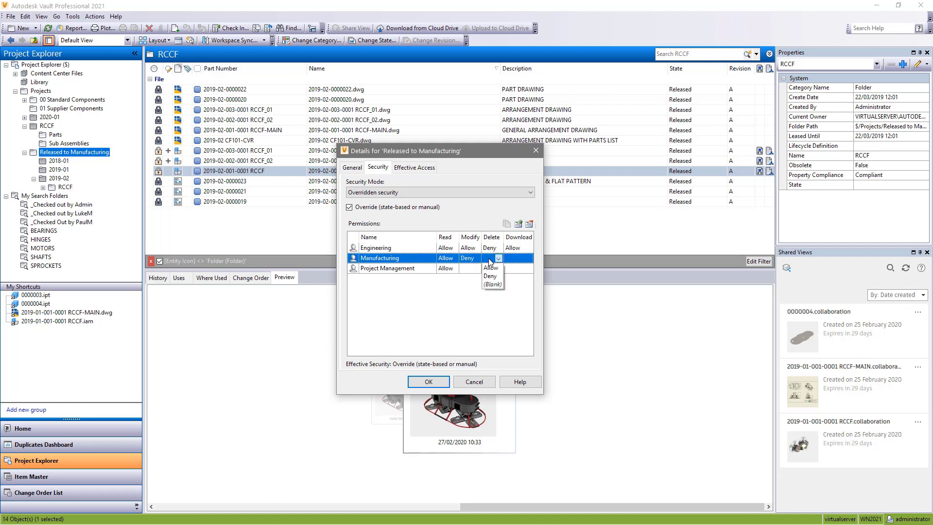
click(490, 275)
click(518, 259)
click(515, 267)
Step: Set the Project Management group's permissions to Deny for Modify, Delete and Download
click(470, 269)
click(468, 286)
click(490, 268)
click(490, 286)
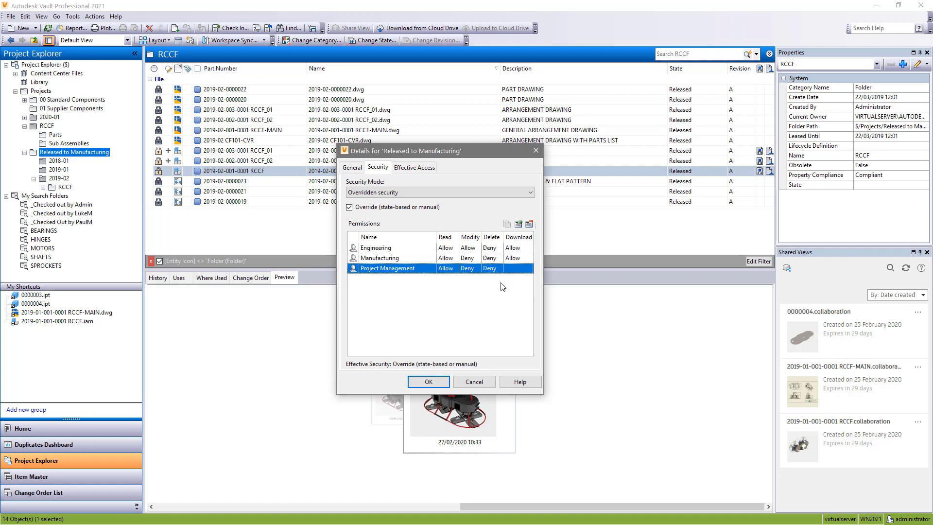
click(518, 268)
click(515, 287)
Step: Check the folder's effective access for the five users listed after the Project Manager account
click(414, 168)
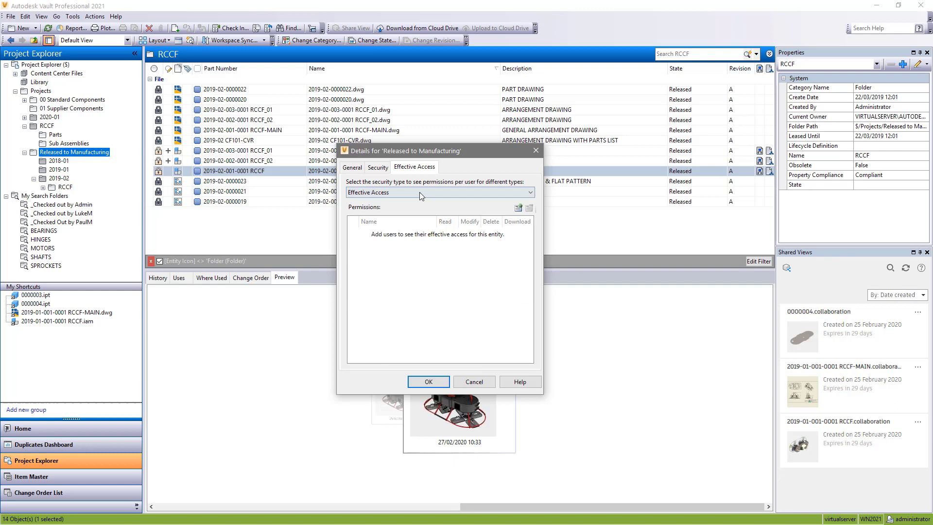
click(517, 209)
scroll(374, 310, down, 1)
click(372, 306)
shift+click(372, 346)
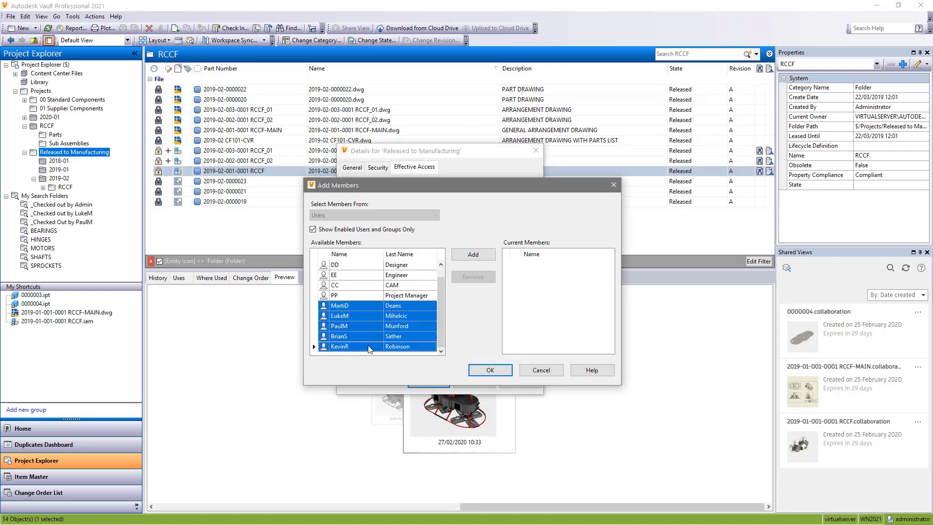
click(473, 254)
click(490, 370)
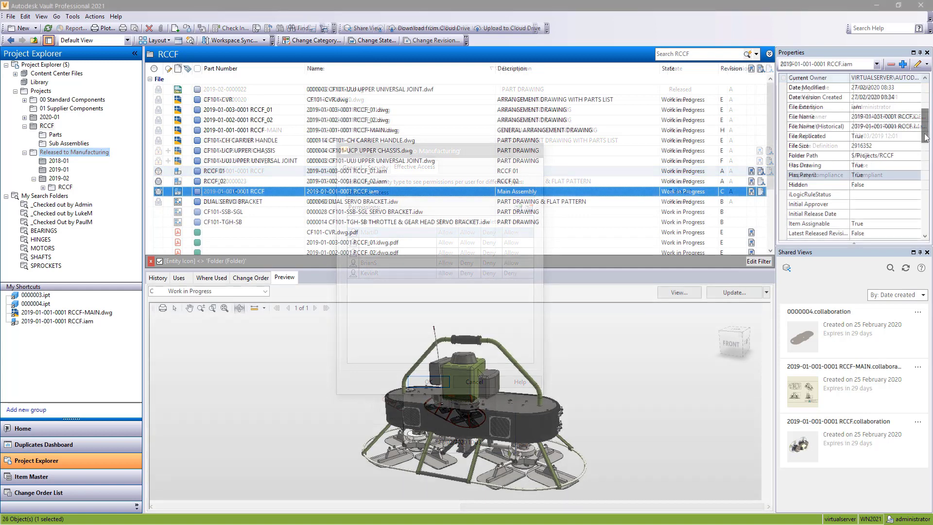
Step: Search the RCCF folder with the Checked Out By criterion changed to Has Parent and its value set to False
scroll(926, 155, down, 3)
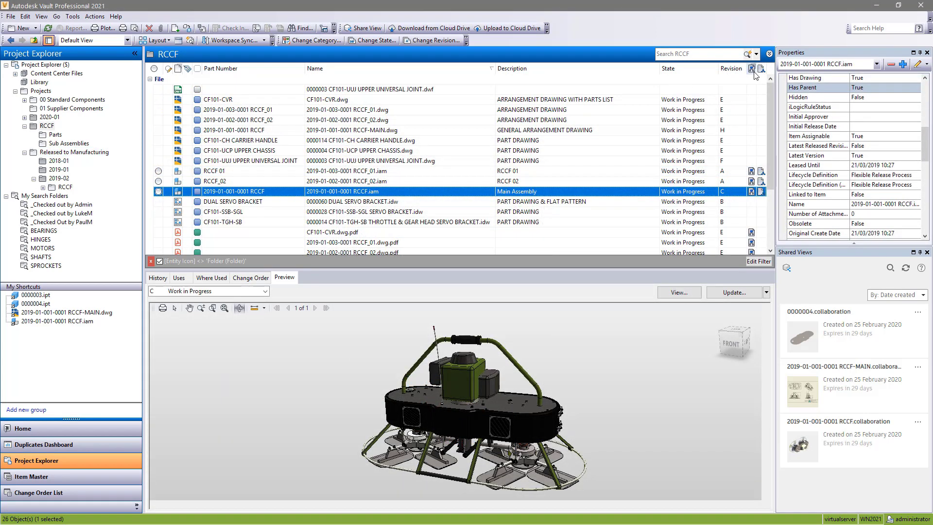
click(770, 53)
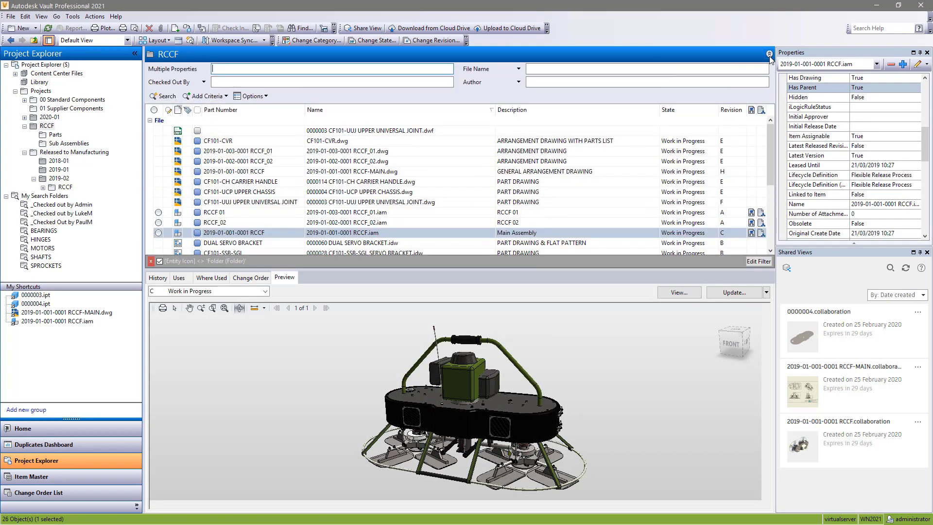
click(204, 82)
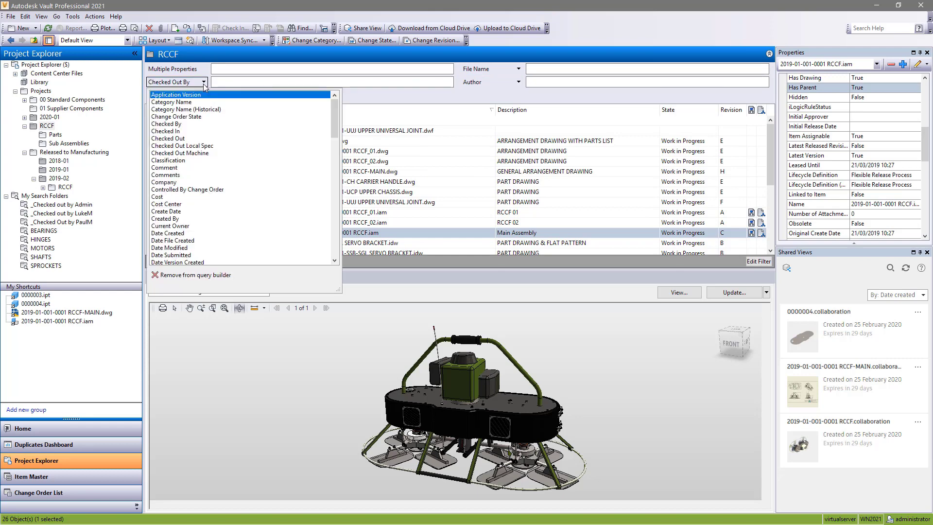
drag(331, 117, 327, 166)
click(179, 212)
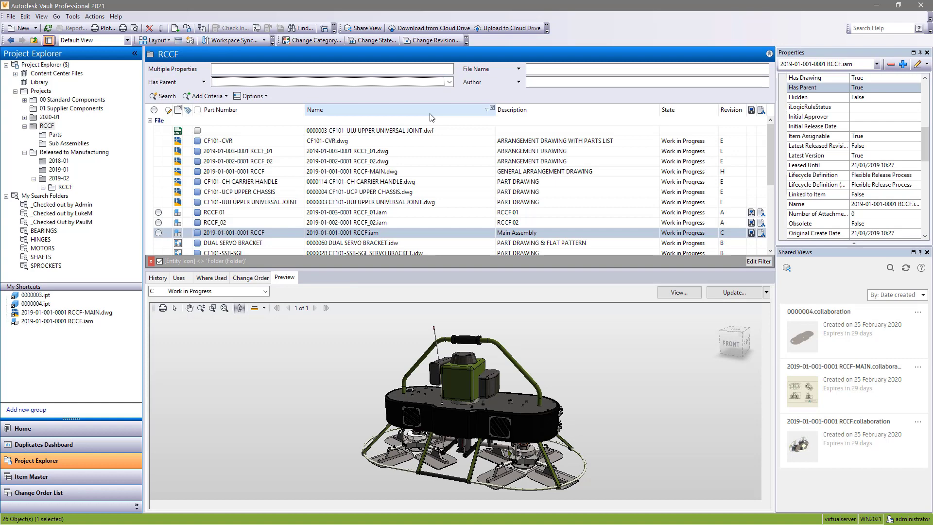
click(449, 82)
click(219, 109)
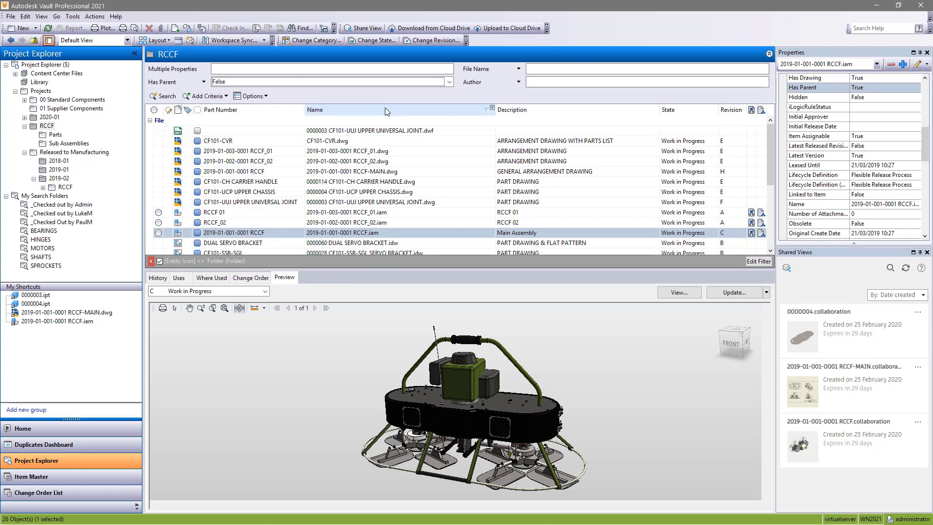
click(166, 96)
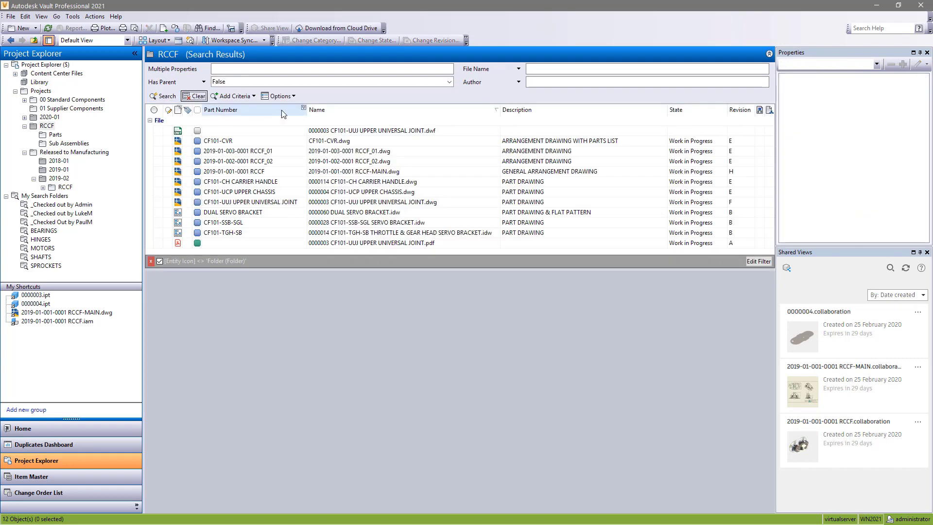
Step: Save the search as a folder named "Has Parent = False (Orphaned)" and open it from My Search Folders
click(278, 96)
click(293, 143)
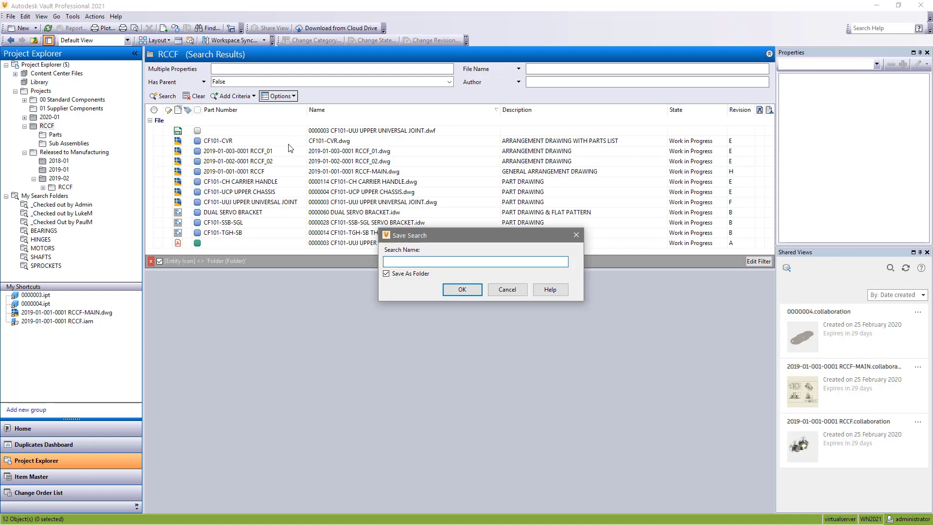
text(Has Parent = False (Orphaned)
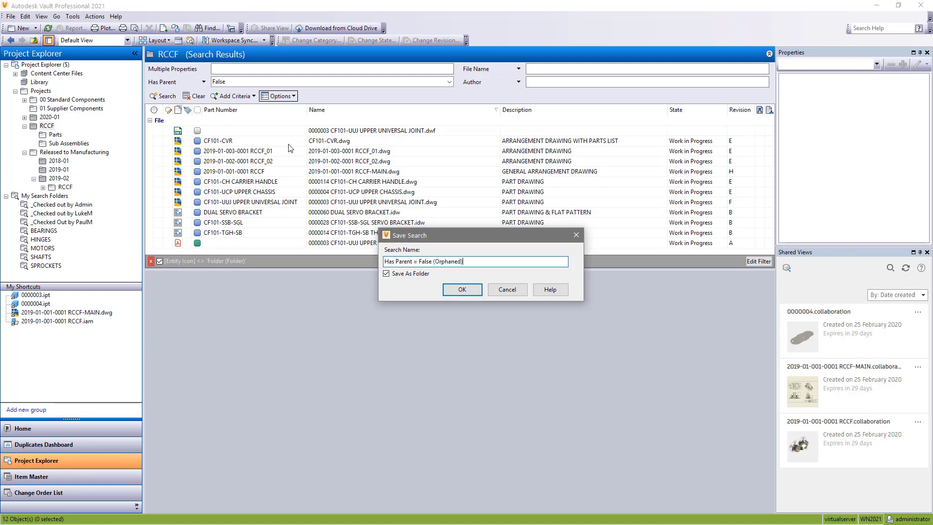
click(450, 293)
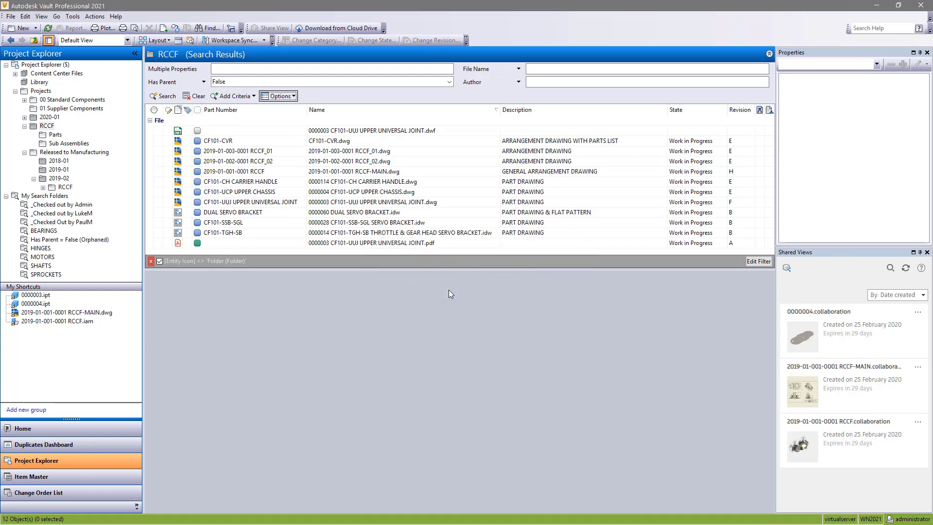
click(104, 240)
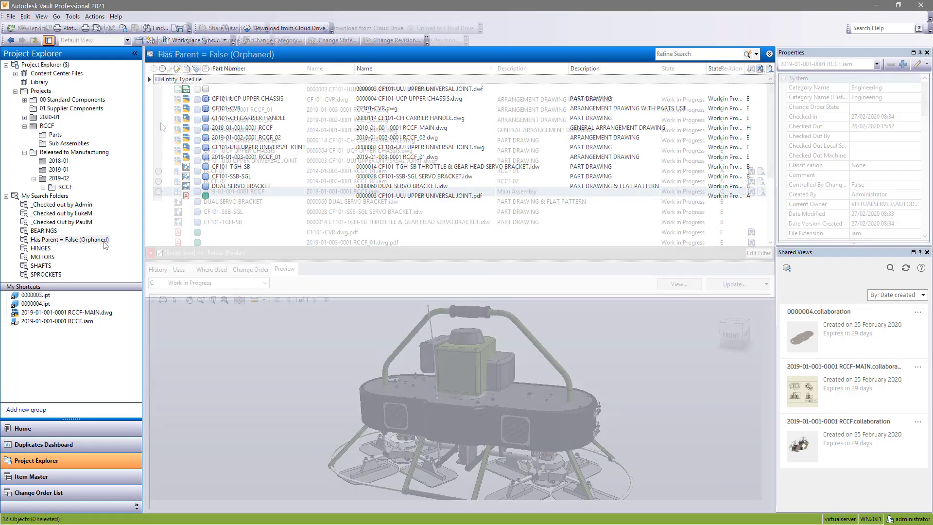
Step: Enable Include existing file versions in the purge control of the Released state of the Basic Release Process lifecycle
click(72, 16)
mouse_move(122, 91)
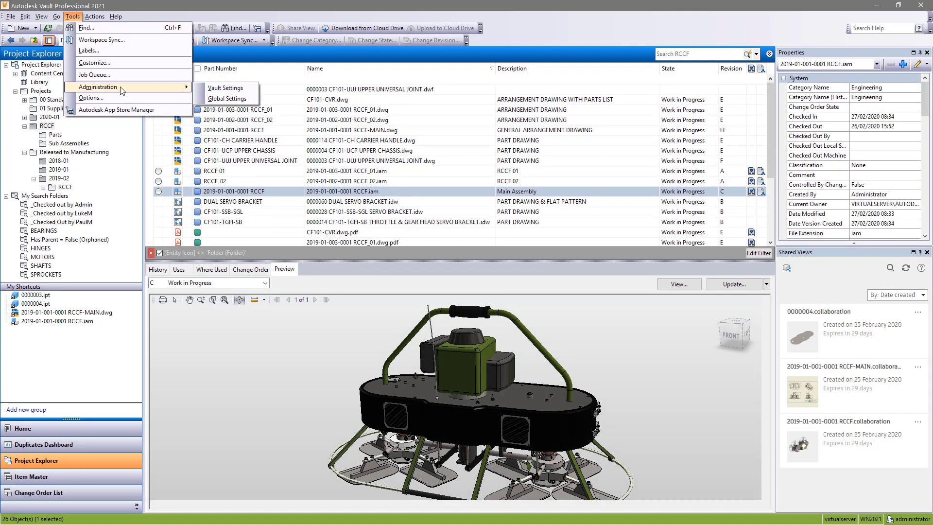
click(223, 88)
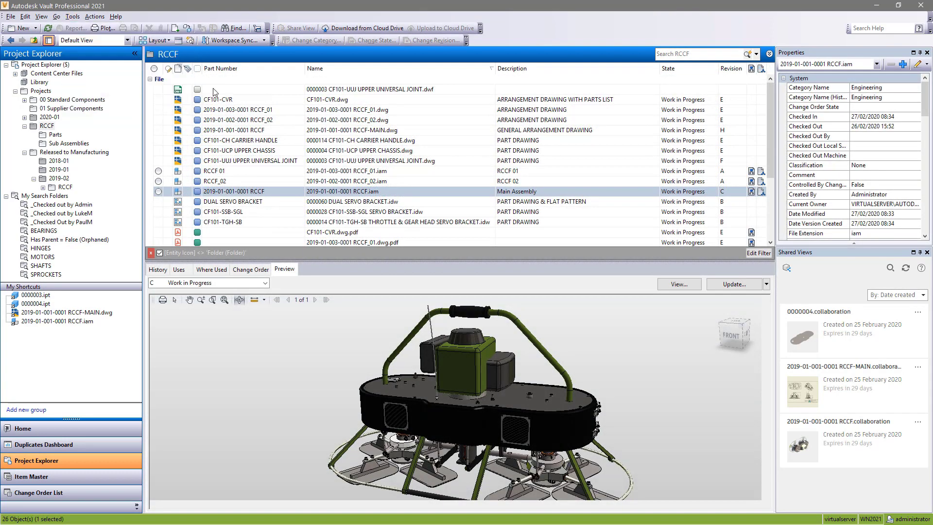
click(378, 117)
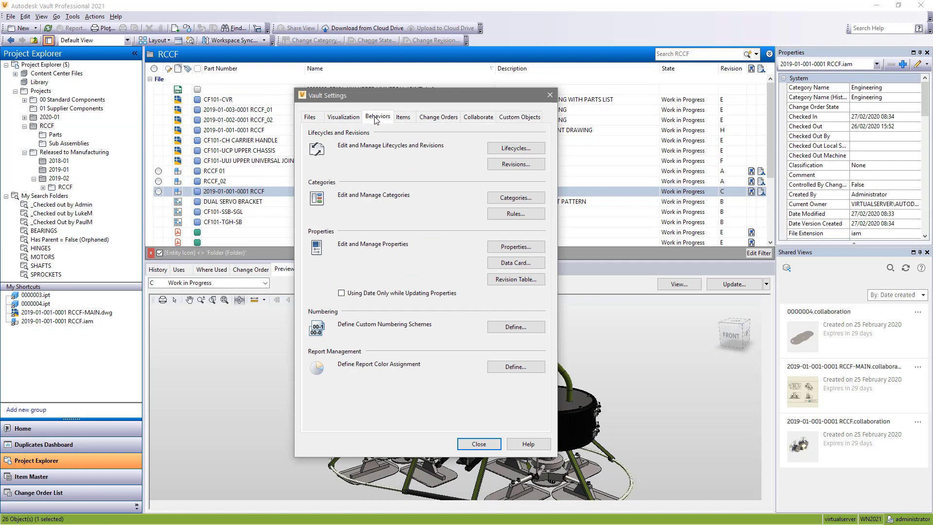
click(505, 148)
click(419, 156)
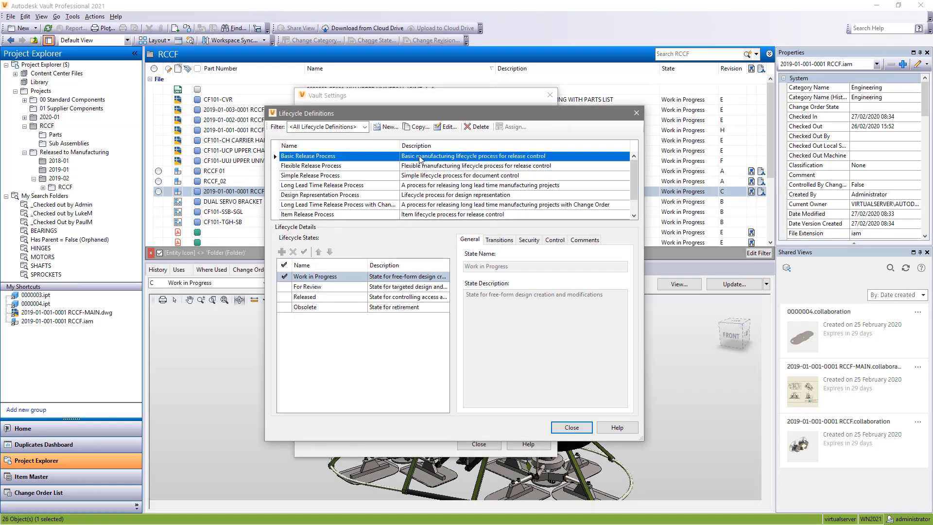
click(443, 127)
click(554, 227)
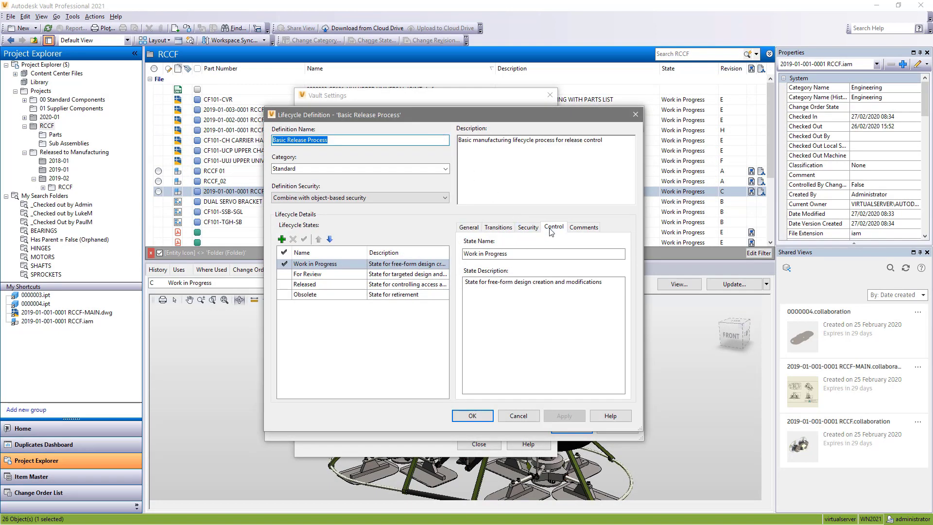
click(444, 286)
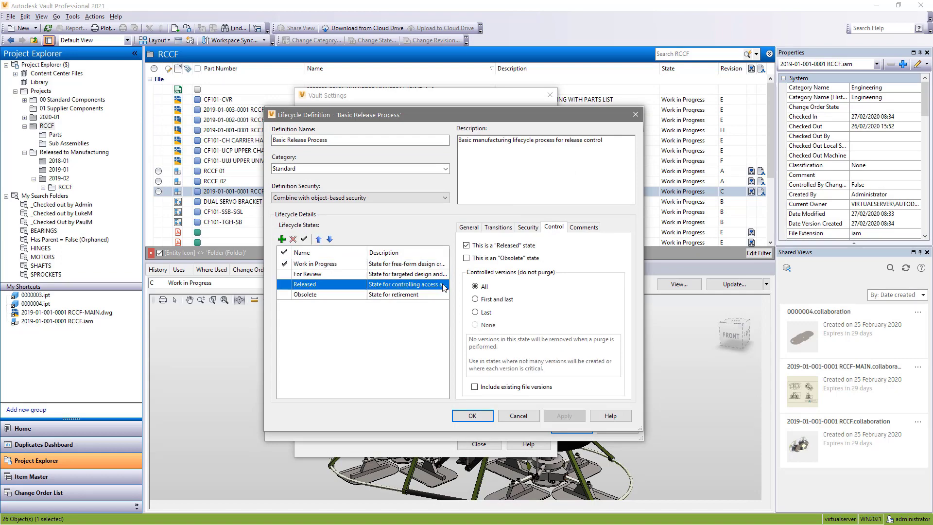
click(475, 387)
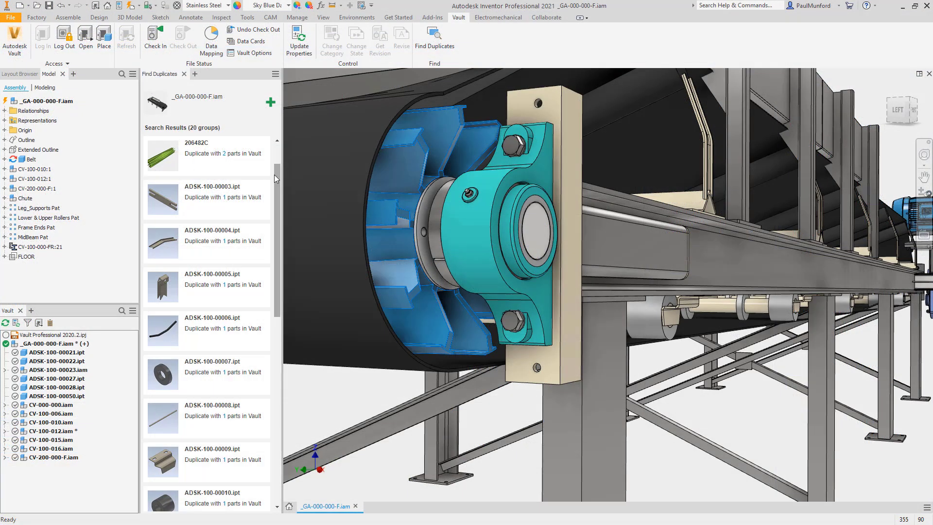
Step: In Inventor, replace all occurrences of the duplicate part ADSK-100-00047.ipt in the conveyor assembly with ADSK-100-00047-BLUE.ipt
scroll(274, 174, down, 10)
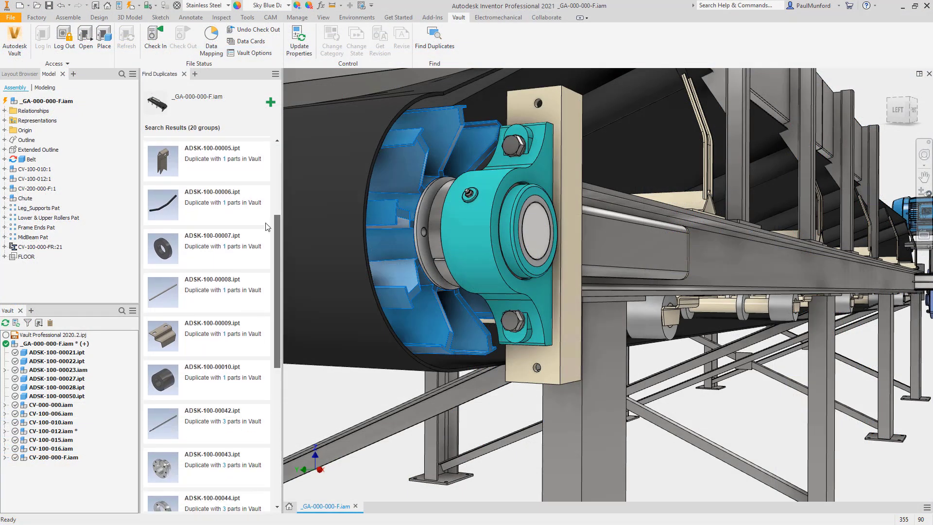
click(238, 311)
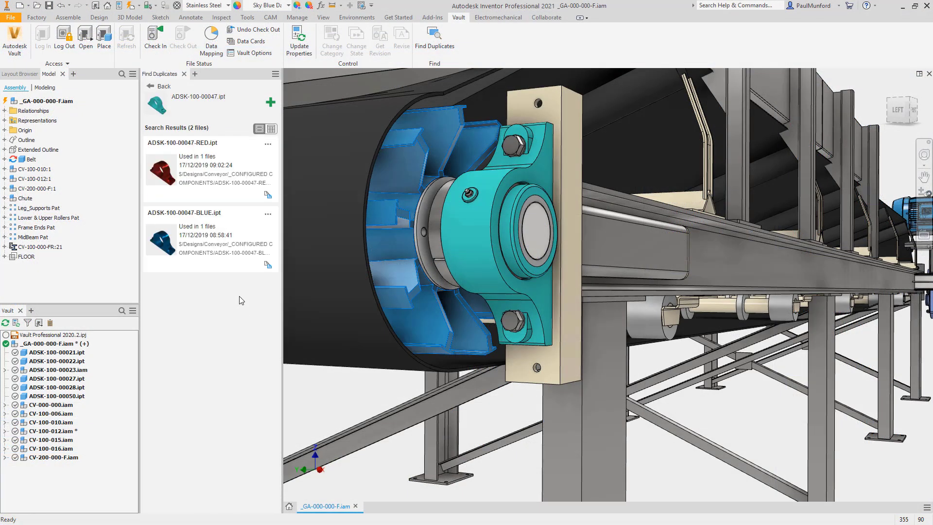
click(268, 215)
click(263, 275)
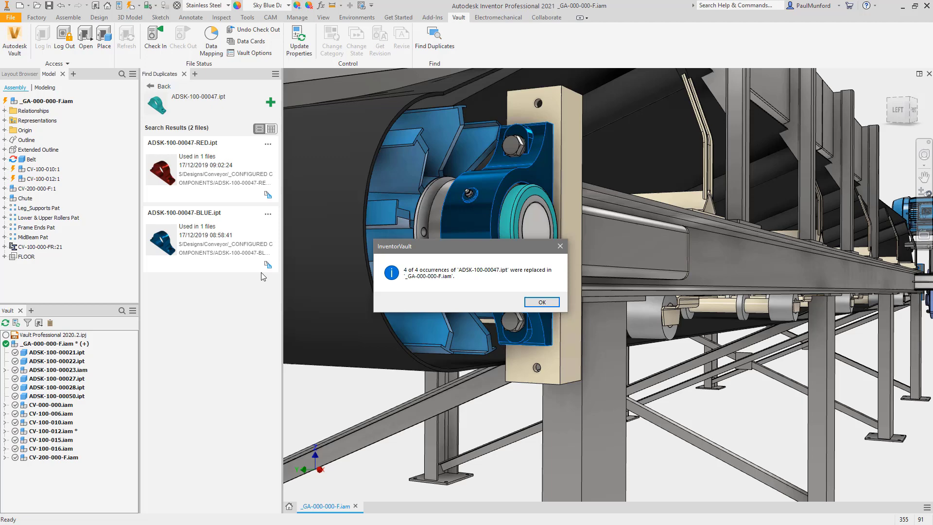
key(Return)
Step: Open the duplicates of part 20003_3, undock the Find Duplicates panel and show the results as a table
click(151, 88)
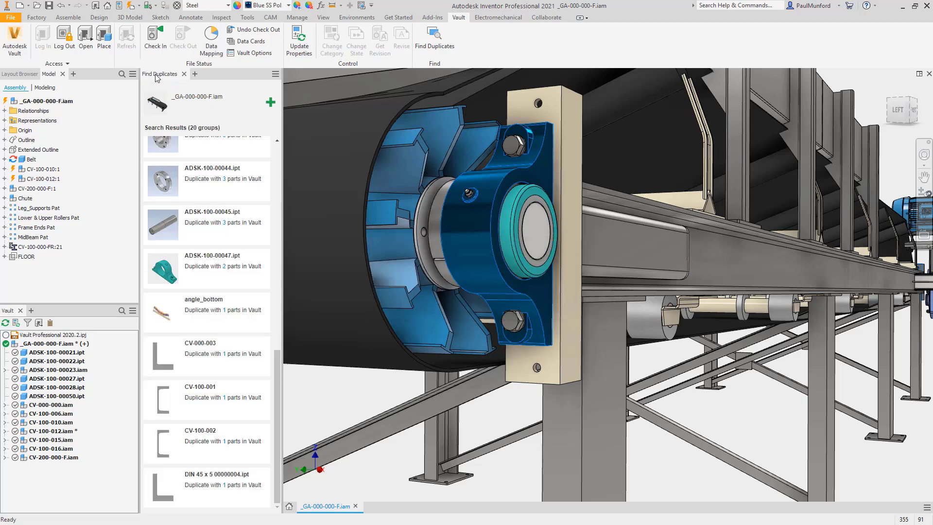
drag(278, 352, 271, 165)
click(254, 150)
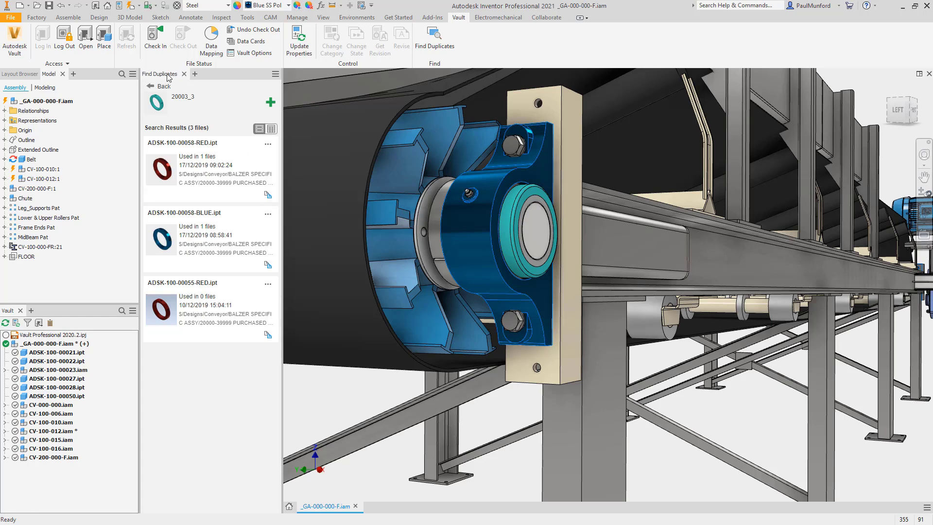
drag(168, 74, 535, 481)
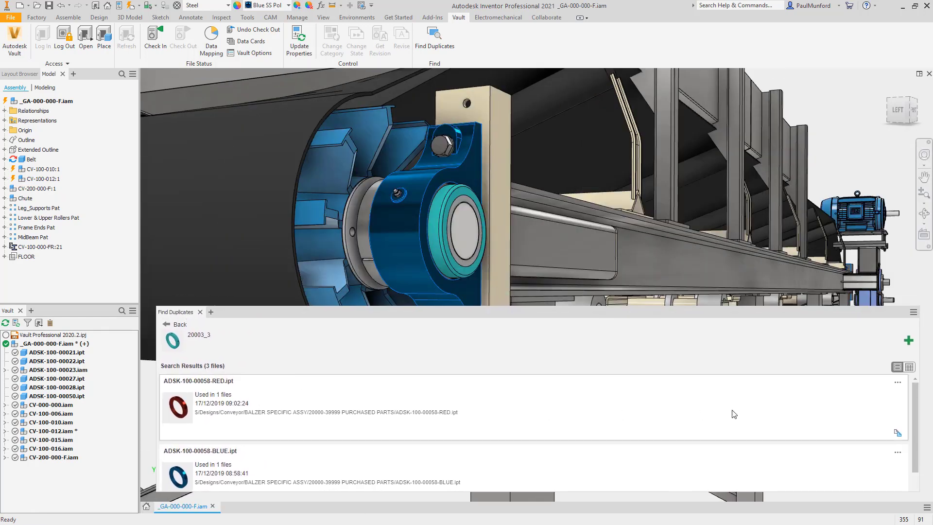
click(910, 367)
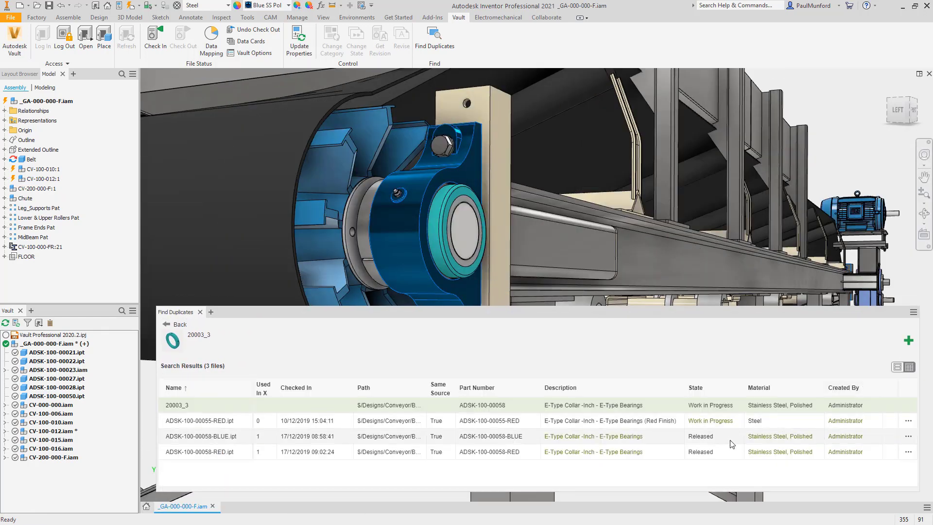
Step: Replace the collar 20003_3 in the conveyor assembly with ADSK-100-00058-BLUE.ipt
click(909, 438)
click(885, 479)
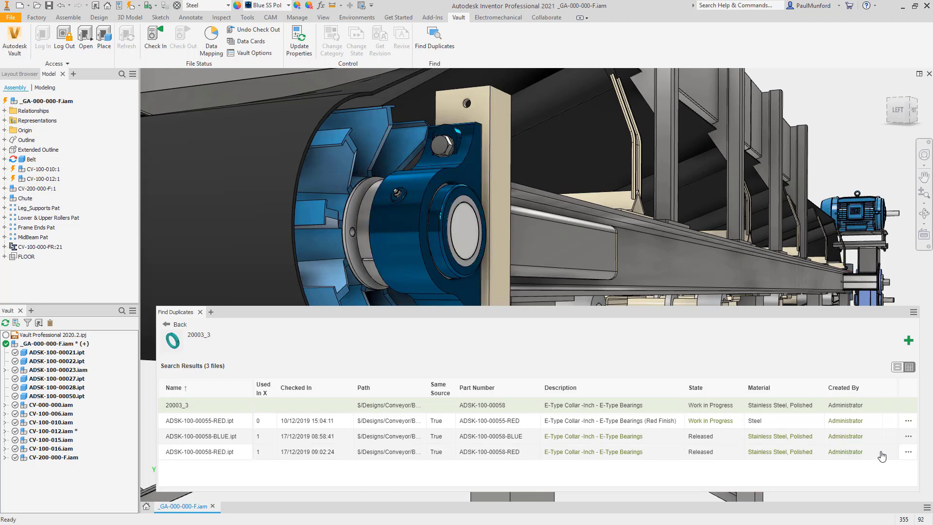
key(Return)
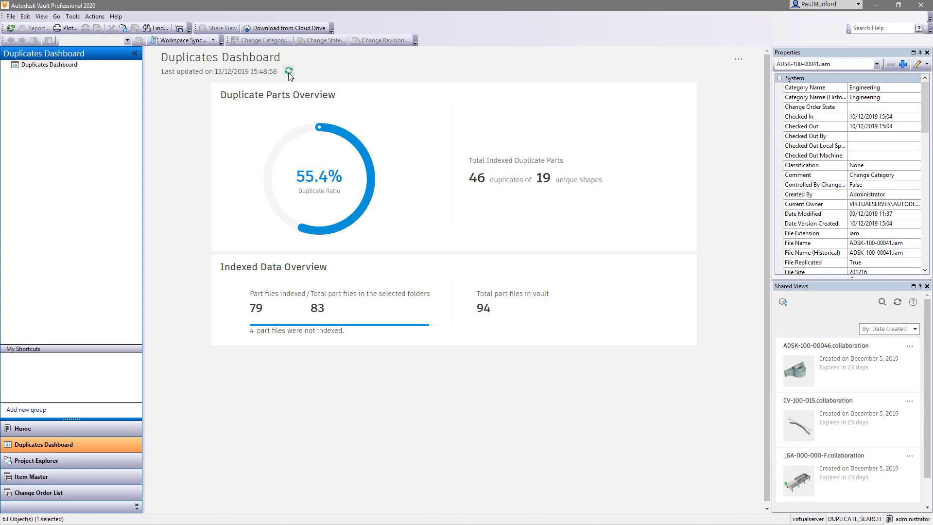
Step: In Vault, refresh the Duplicates Dashboard, open the duplicates report and page forward to Duplicates Group 3
click(288, 72)
click(740, 64)
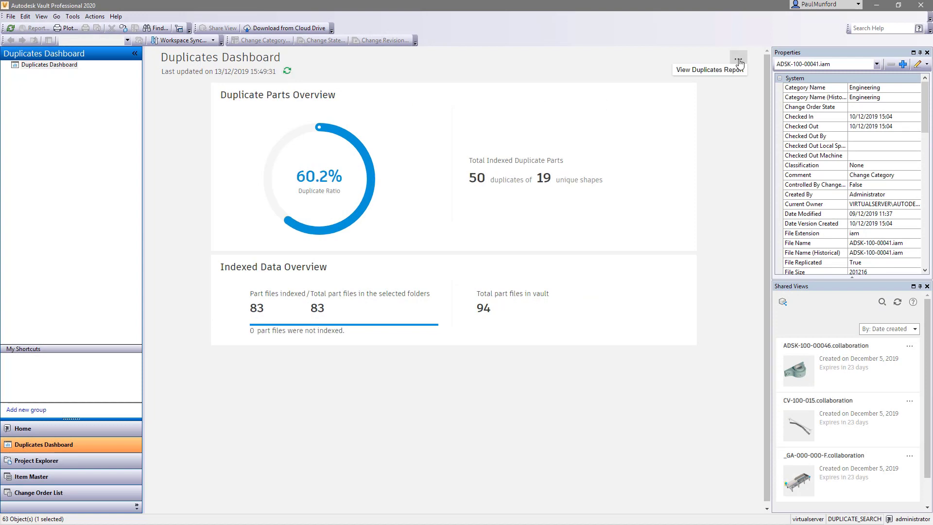
click(734, 70)
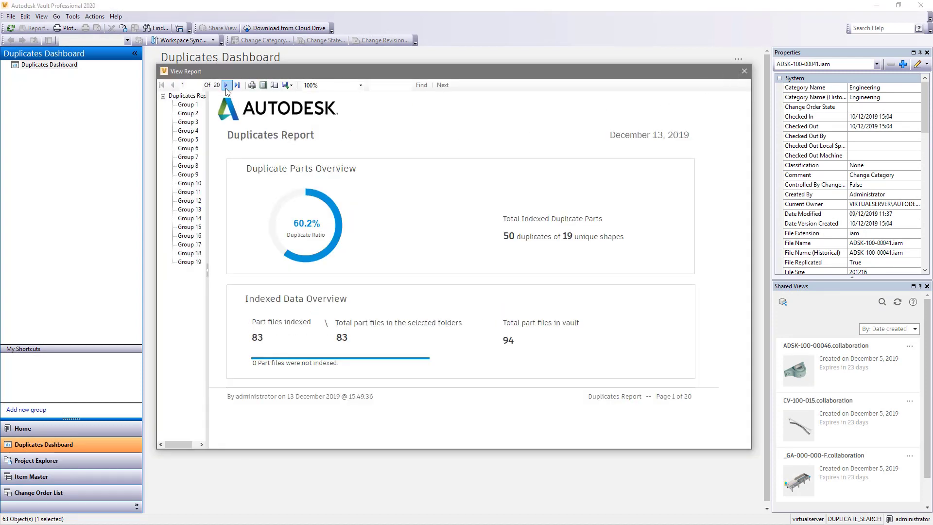
click(226, 90)
click(225, 90)
click(227, 89)
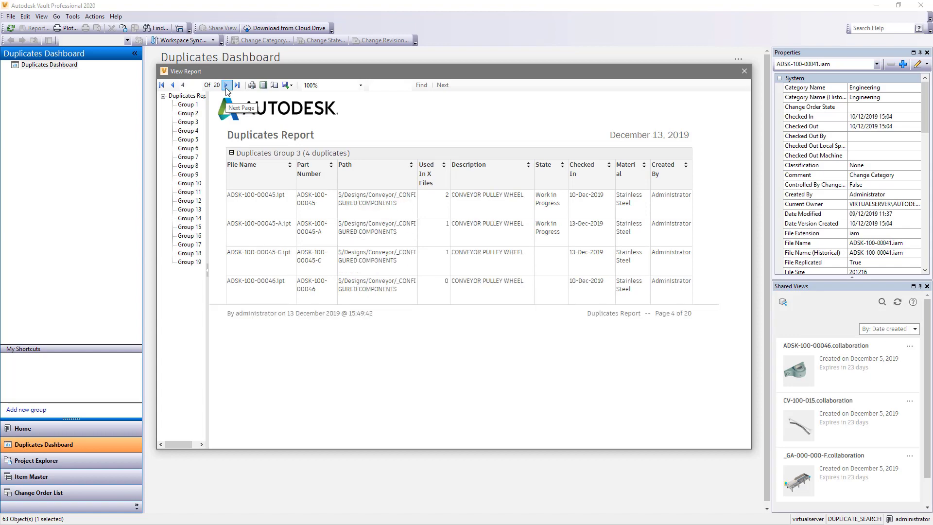
Step: Export the duplicates report to Excel as Duplicates Report.xlsx in the Vault working folder
click(288, 86)
click(298, 97)
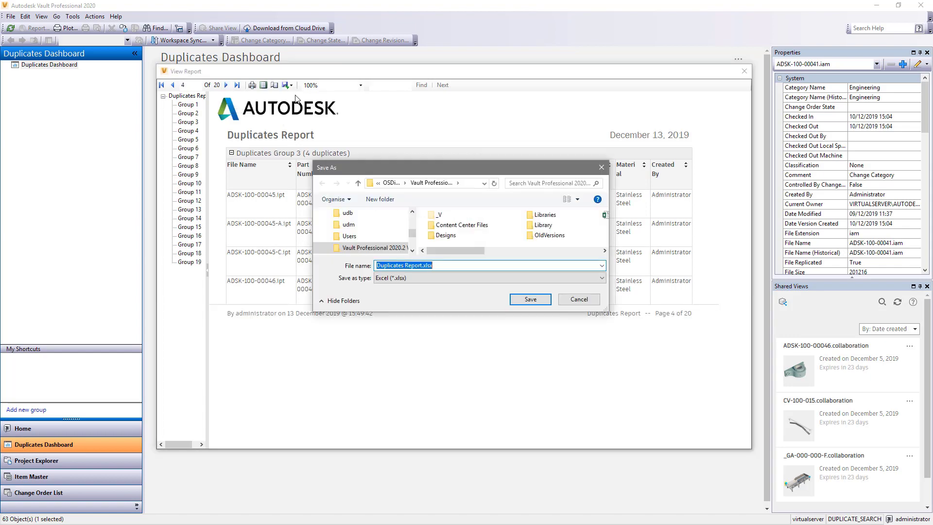
click(519, 300)
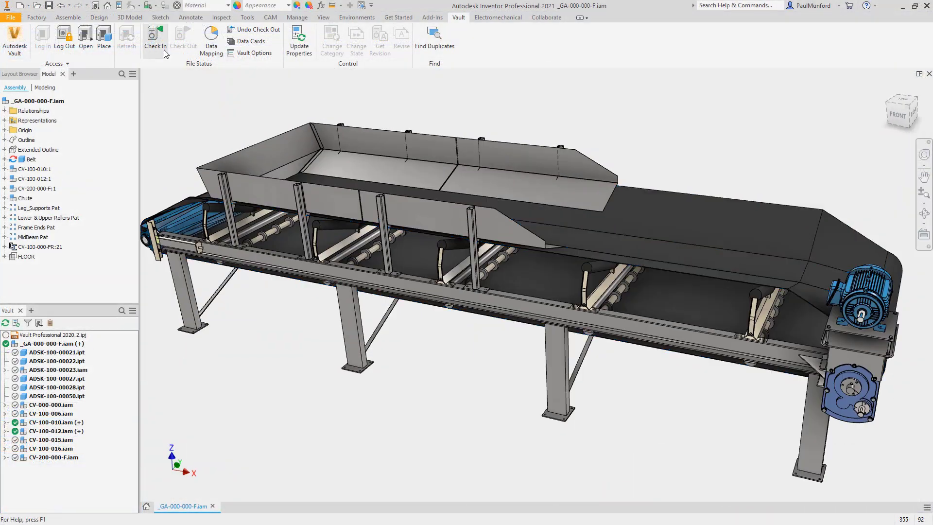
Step: In Inventor, check in the assembly _GA-000-000-F.iam with the comment "Duplicate parts replaced from Vault."
click(155, 39)
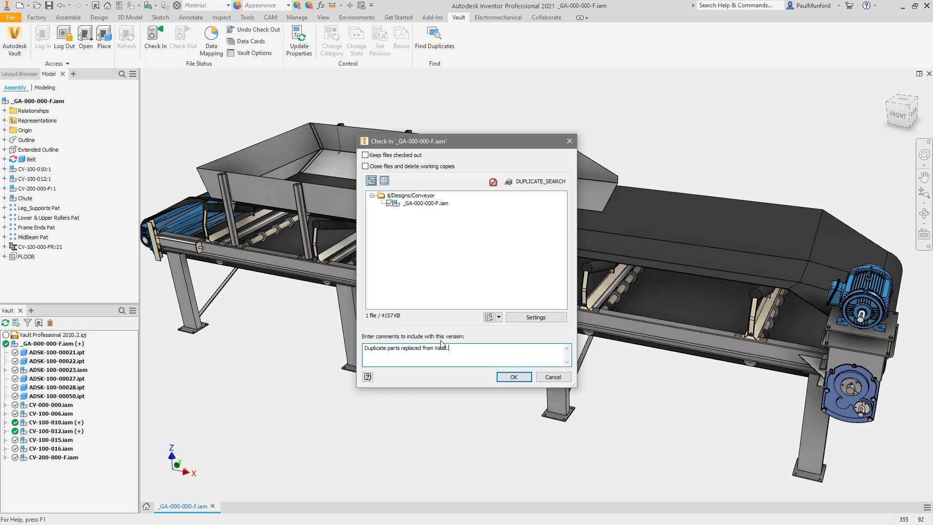
click(506, 377)
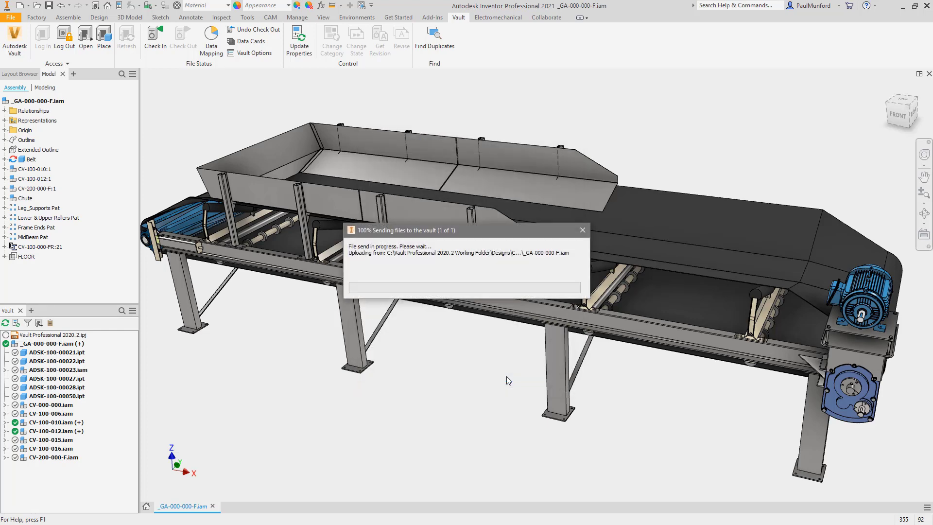